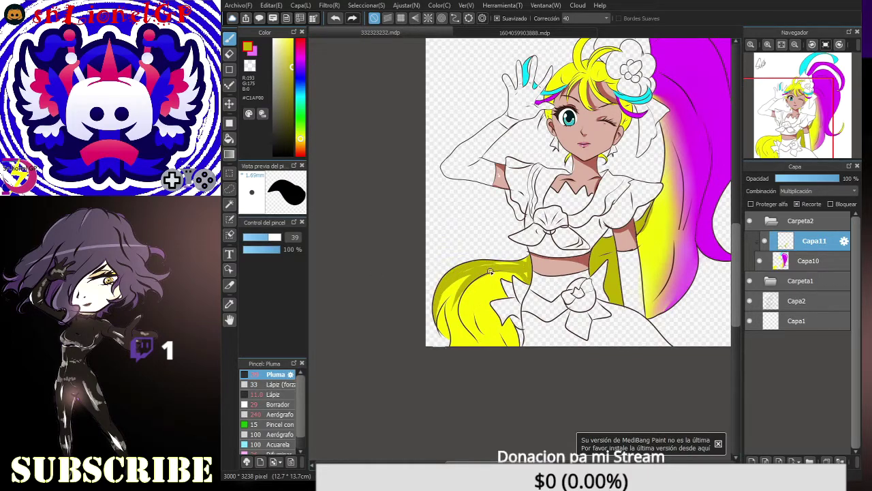
Step: Shade the lower yellow ponytail beside the waist with dark yellow #C1AF00 on layer Capa11, using a size 72 brush
scroll(531, 268, up, 5)
key(bracketright)
key(bracketright)
key(bracketright)
drag(368, 415, 425, 328)
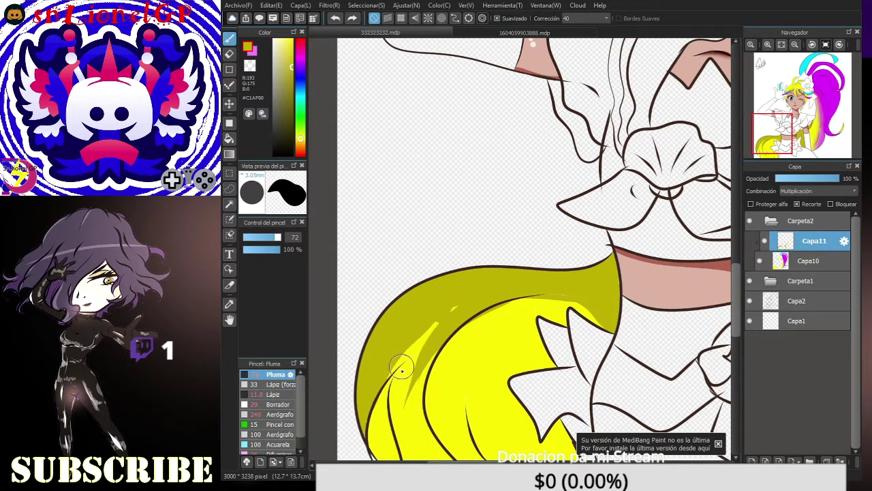
scroll(432, 313, down, 5)
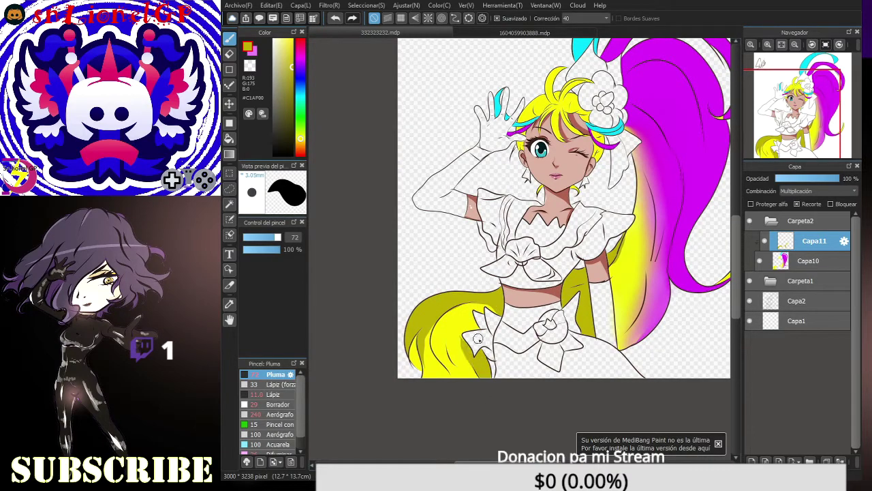
key(g)
scroll(438, 364, up, 5)
click(809, 260)
scroll(461, 396, down, 4)
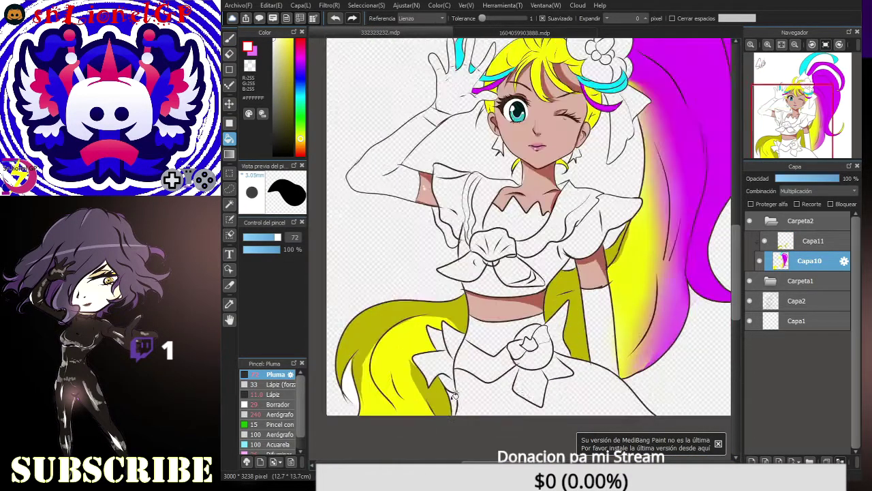
scroll(461, 395, down, 2)
Step: Add a clipped layer above the hair shading layer, set its blending to Pantalla, and choose light pink #ED9FF8 for the brush
alt+click(681, 237)
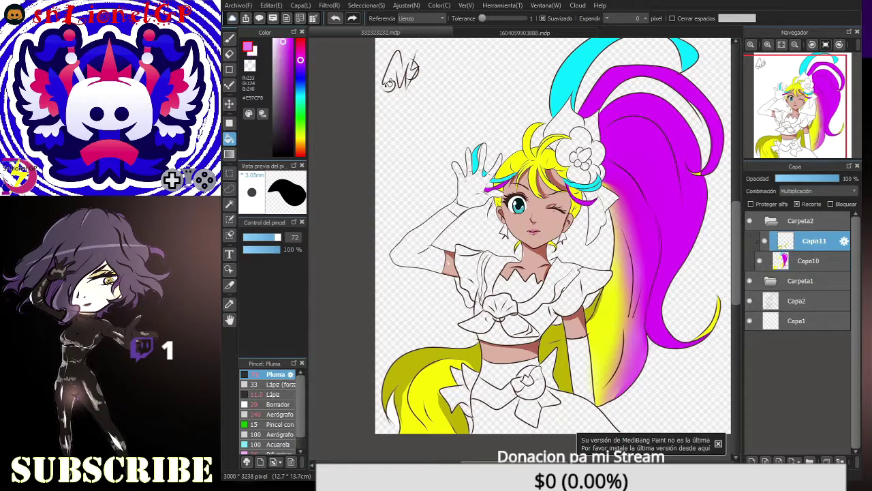
key(b)
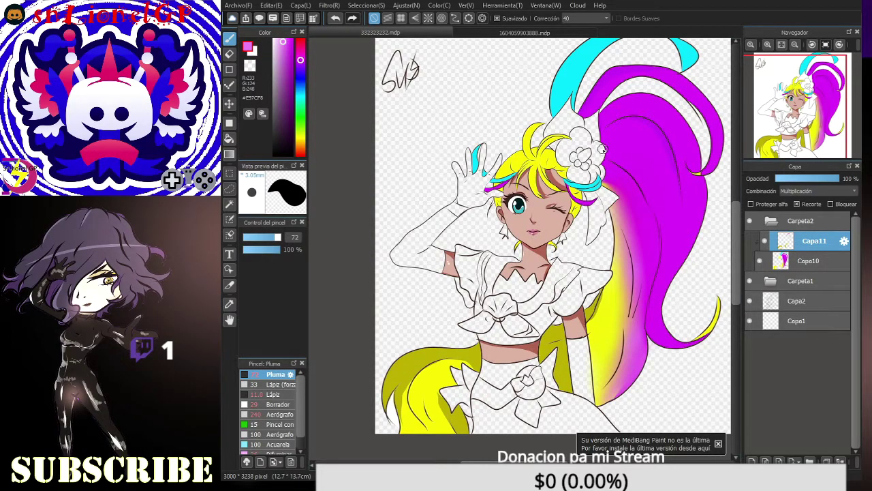
key(ctrl+shift+n)
click(817, 191)
click(280, 42)
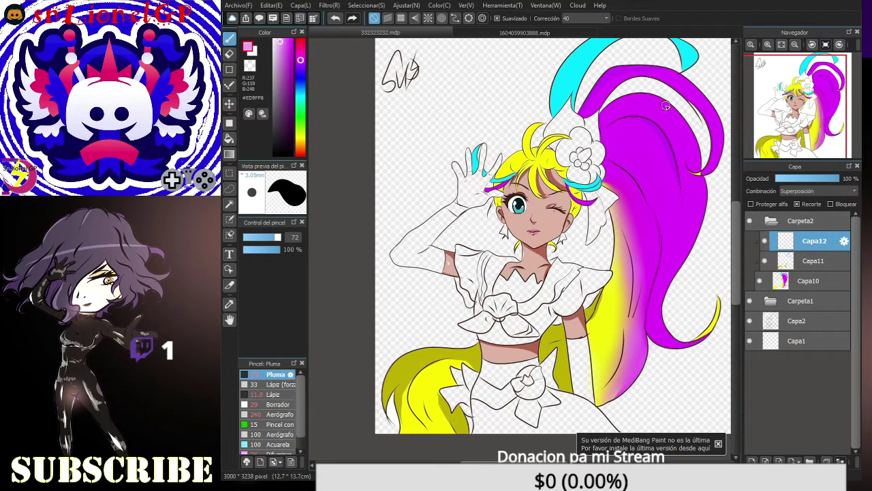
click(796, 204)
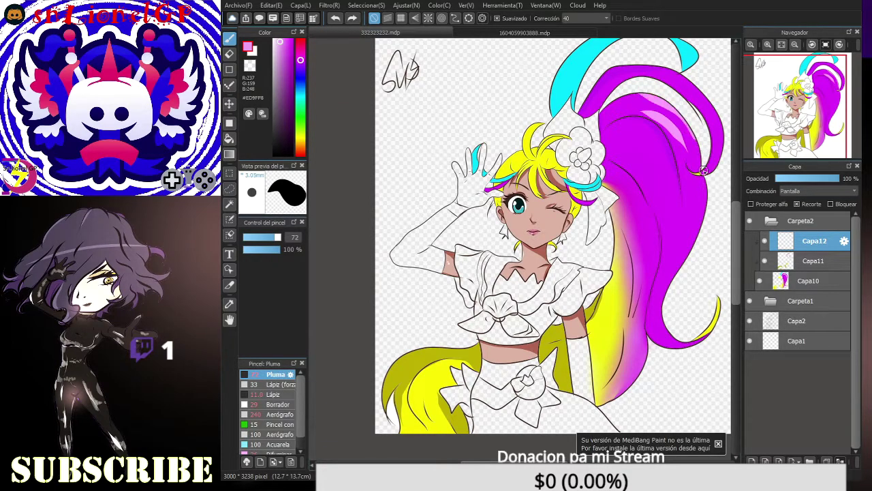
Step: Paint light highlight strokes along the purple ponytail locks and the cyan hair plume
drag(678, 176, 668, 237)
drag(661, 193, 656, 243)
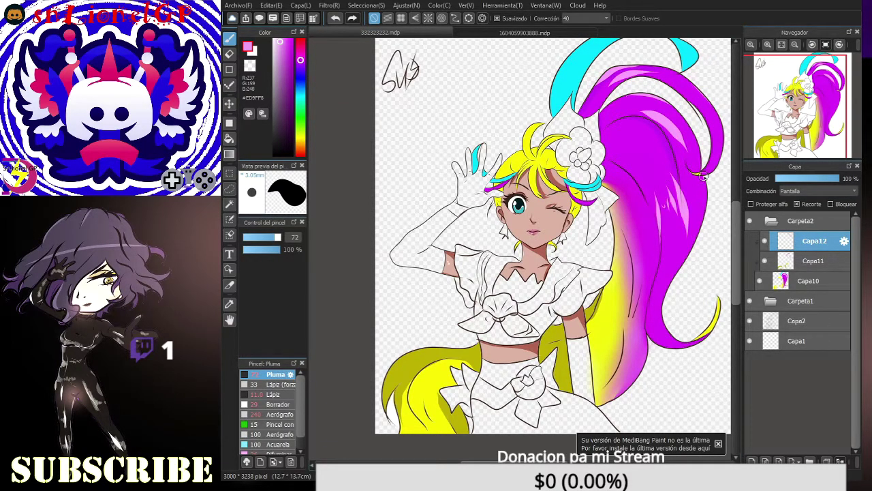
scroll(567, 167, up, 3)
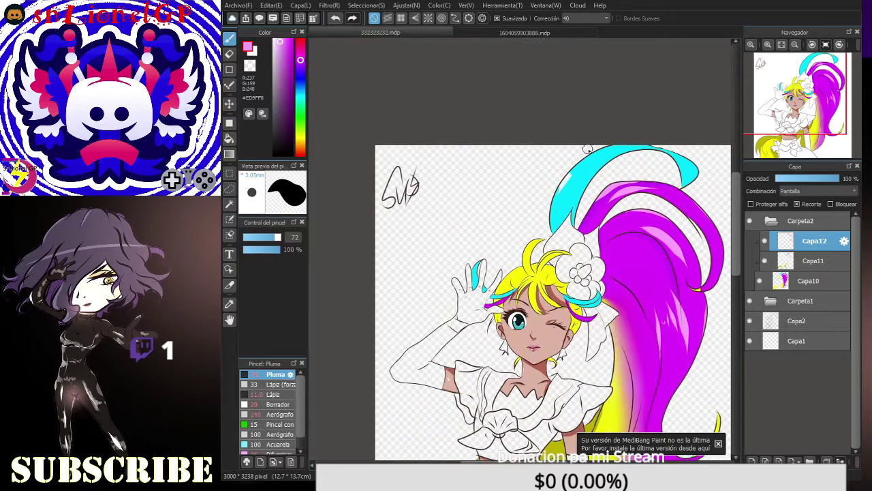
scroll(607, 218, up, 3)
Step: Draw fine strand lines in the yellow hair on layer Capa2 with dark colour #101100 and a size 3.5 brush
alt+click(638, 268)
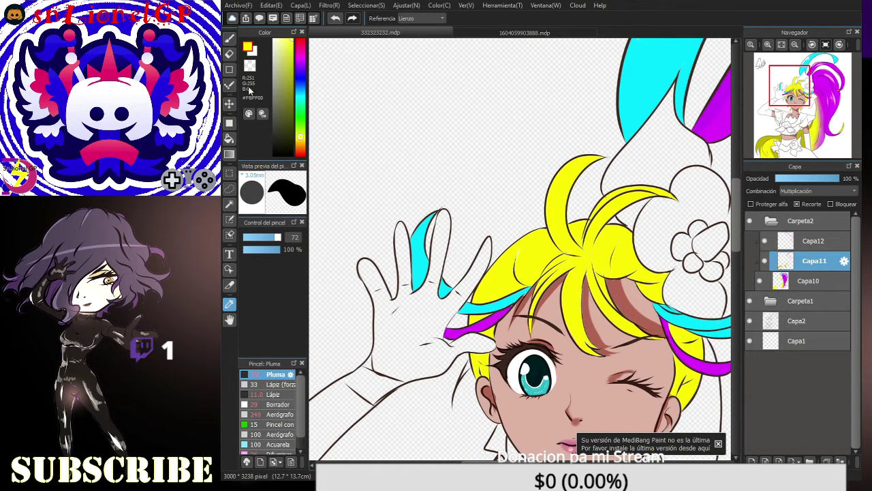
alt+click(696, 262)
scroll(524, 252, up, 3)
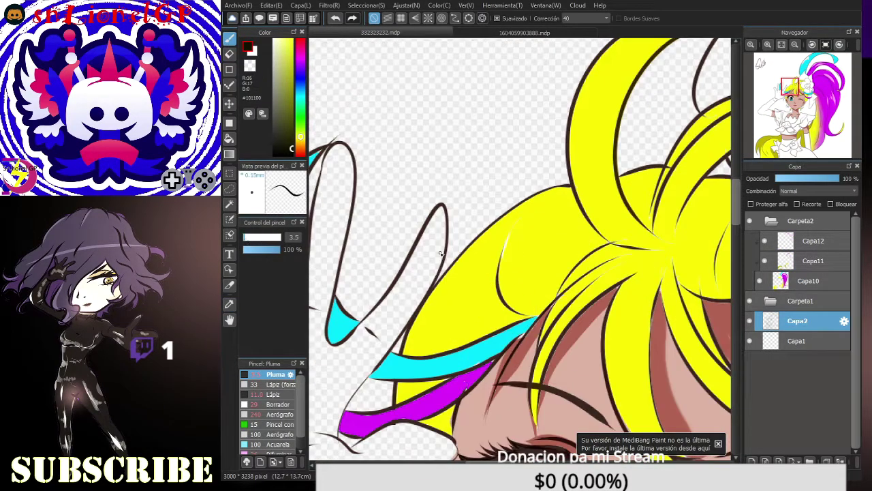
scroll(542, 308, down, 2)
scroll(508, 264, down, 2)
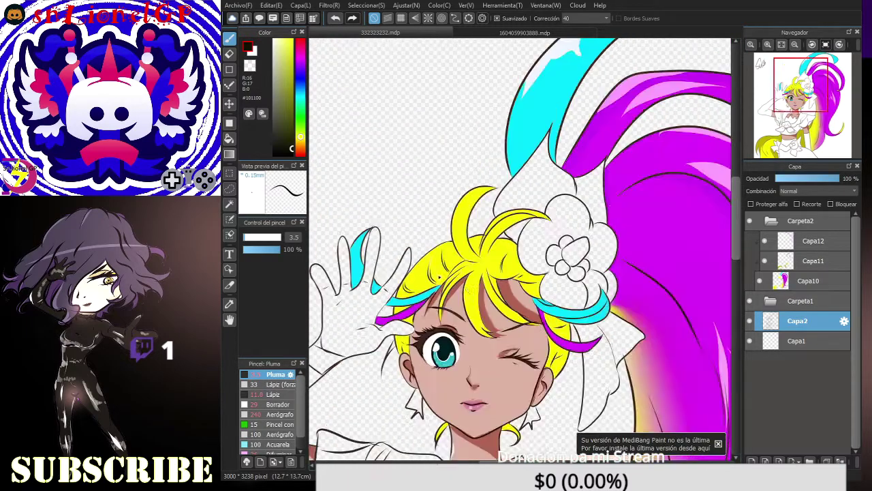
Step: Touch up the open eye's iris with light cyan #66E1EE on layer Capa7
scroll(459, 317, up, 4)
alt+click(477, 351)
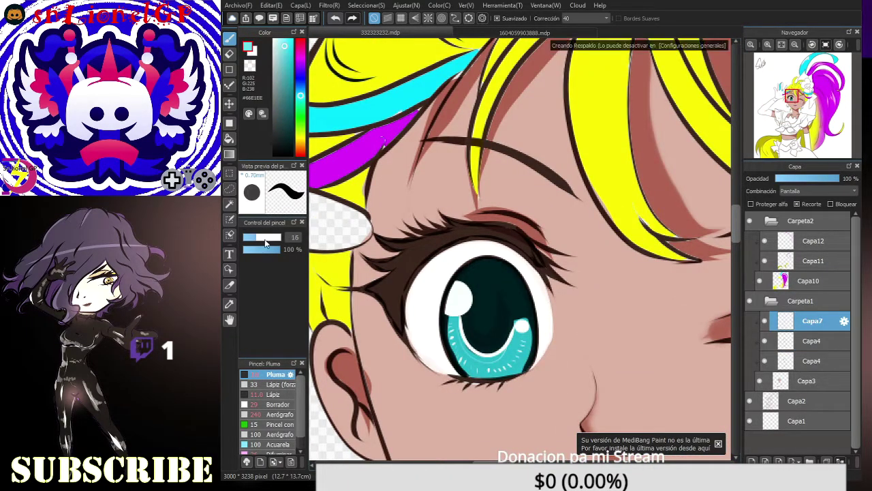
scroll(519, 250, down, 3)
Step: Shade the purple ponytail on layer Capa11 with magenta #DF03FC, using a size 30 brush
alt+click(593, 198)
scroll(732, 257, down, 3)
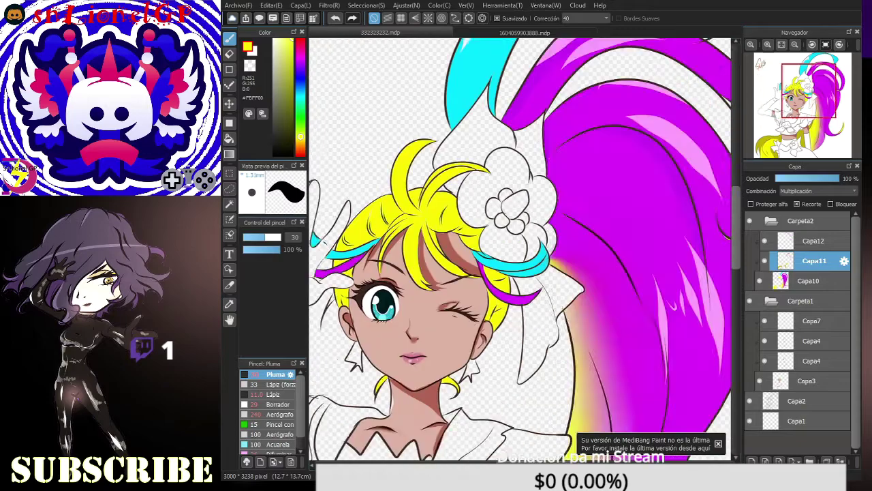
scroll(594, 241, up, 2)
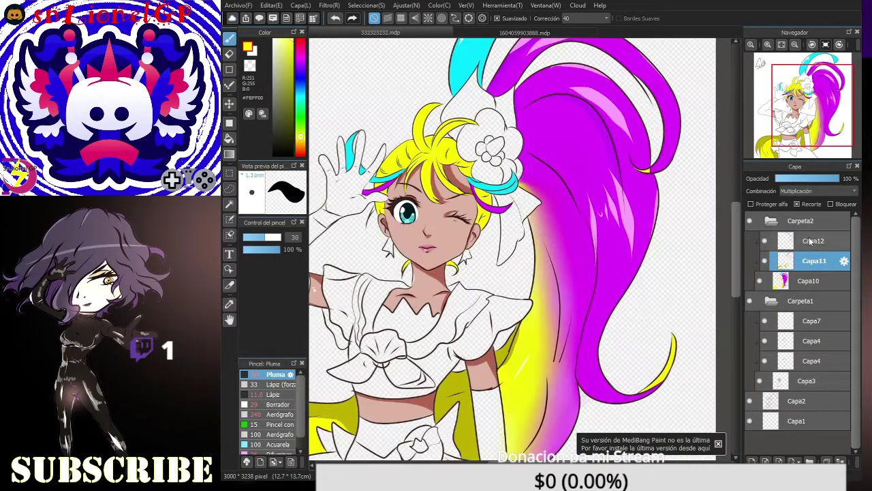
click(229, 303)
click(230, 38)
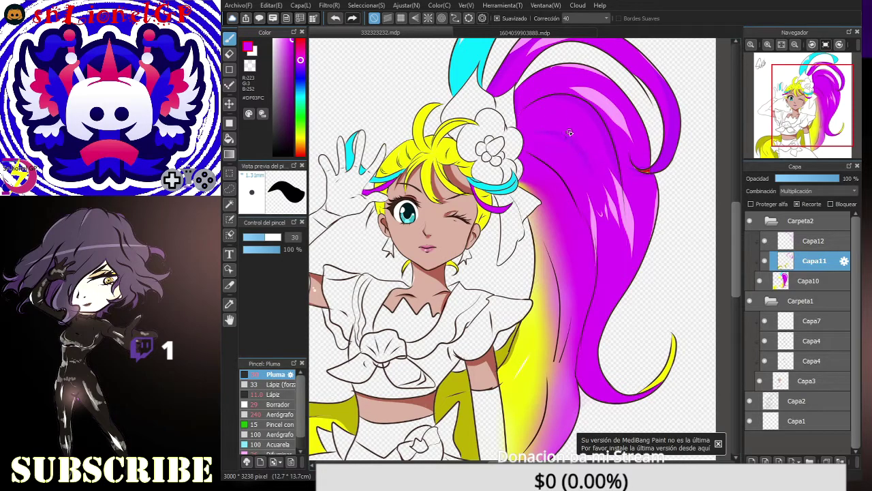
scroll(610, 233, down, 1)
Step: Shade the purple hair strand beside the winking eye with the same magenta
scroll(579, 293, up, 3)
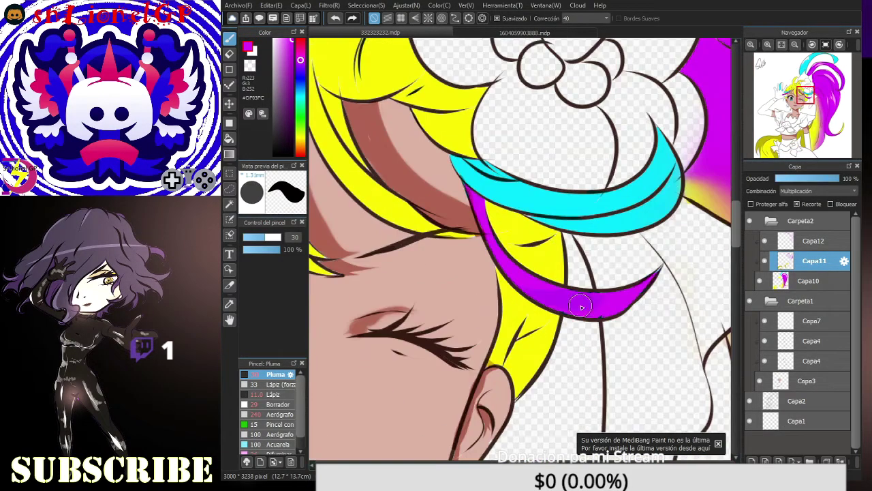
scroll(537, 217, down, 2)
scroll(538, 217, up, 1)
scroll(538, 216, down, 2)
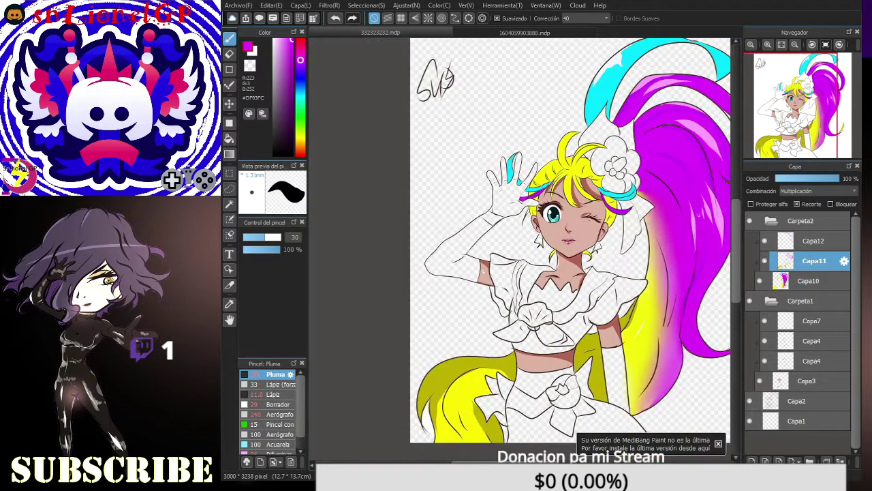
scroll(538, 217, down, 1)
Step: Duplicate the Carpeta2 hair folder as Carpeta2Repe and add a new folder named Carpeta3 above it
click(826, 461)
click(810, 461)
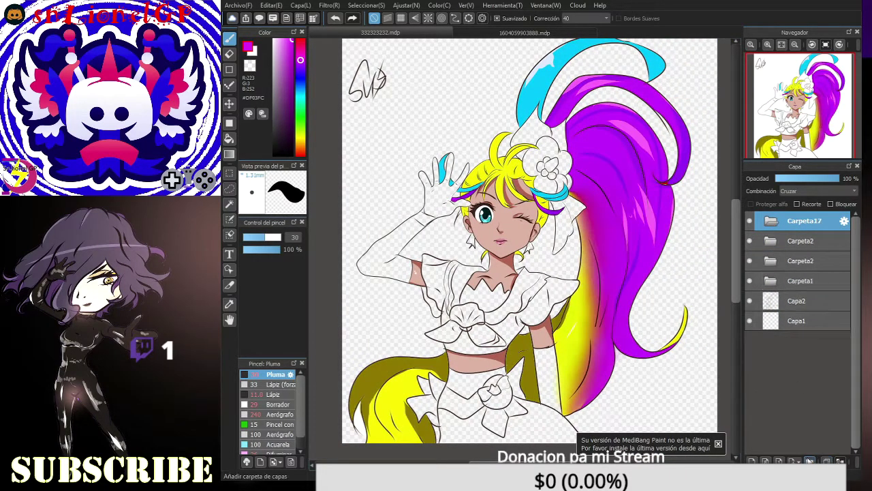
click(750, 242)
Step: Fill both sides of the dress collar with light pink #F197FE on layer Capa18
click(278, 73)
key(g)
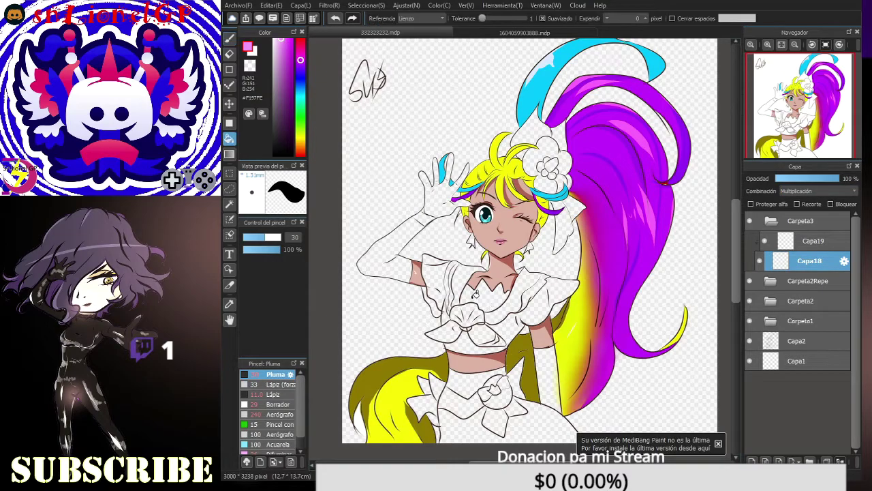
scroll(454, 294, up, 1)
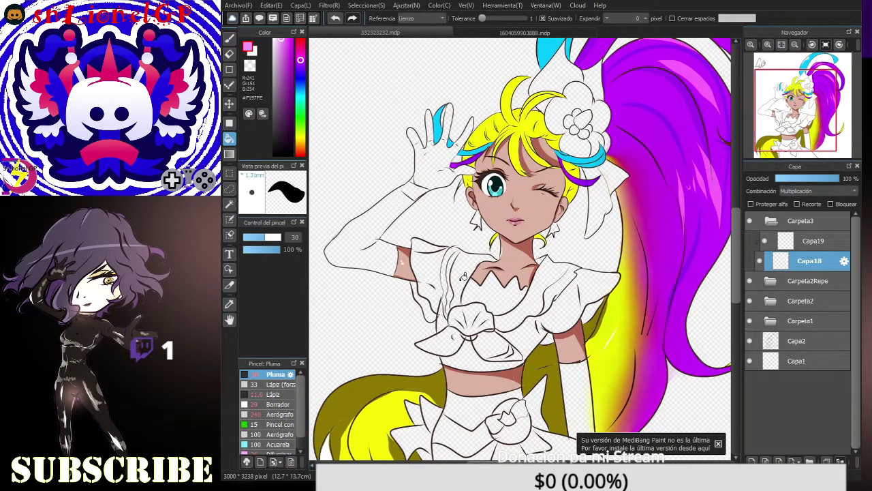
click(454, 286)
scroll(547, 250, up, 1)
Step: Paint the wavy stripe along the collar in cyan #00C6FF with a size 14.1 brush
click(300, 92)
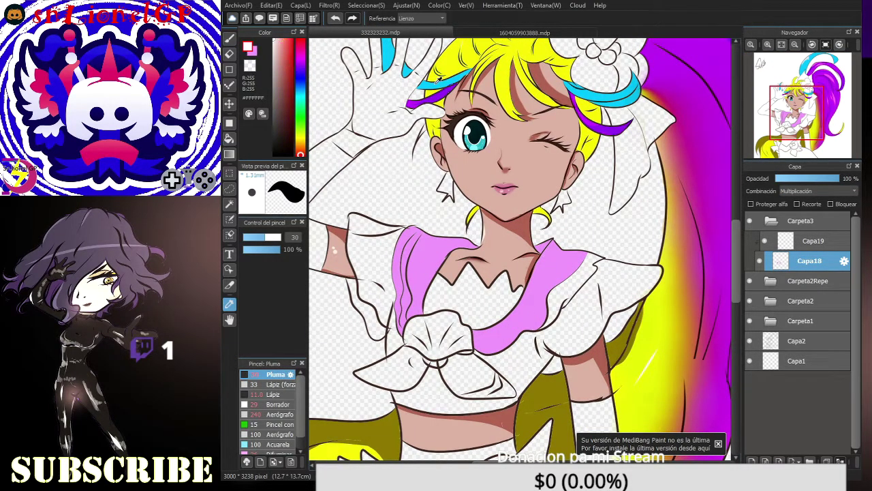
scroll(476, 245, up, 2)
click(229, 39)
drag(525, 186, 543, 150)
key(ctrl+z)
drag(501, 354, 514, 301)
key(ctrl+z)
key(bracketleft)
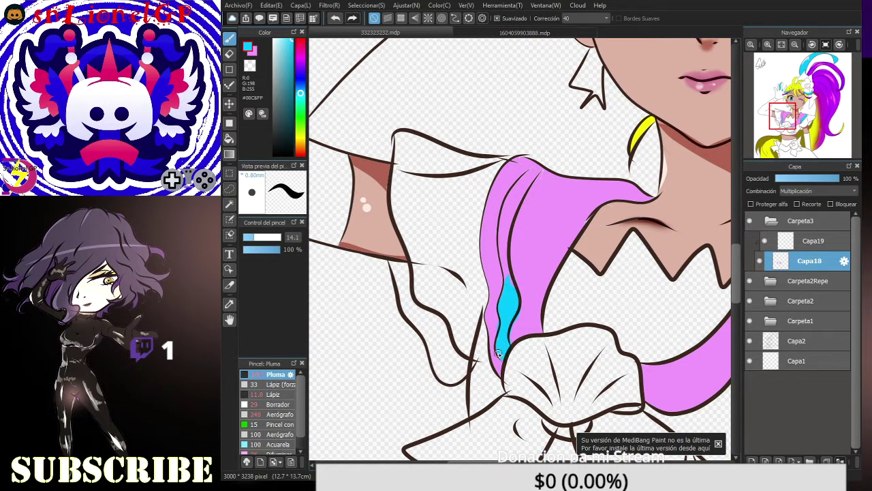
mouse_move(503, 263)
mouse_down()
mouse_move(522, 177)
mouse_move(514, 241)
mouse_up()
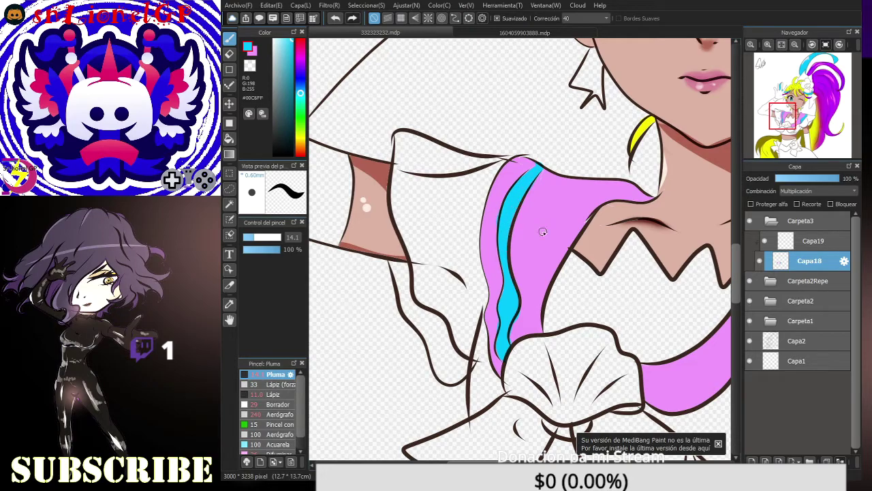
Step: Fill the skirt, lowered glove, bodice and ruffled sleeves with white #FFFFFF
click(229, 138)
scroll(519, 249, down, 5)
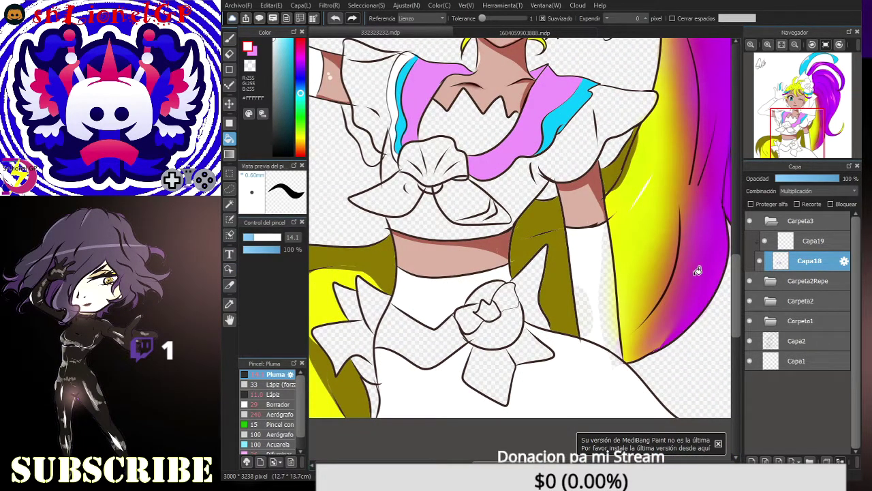
scroll(674, 169, down, 3)
scroll(475, 206, up, 3)
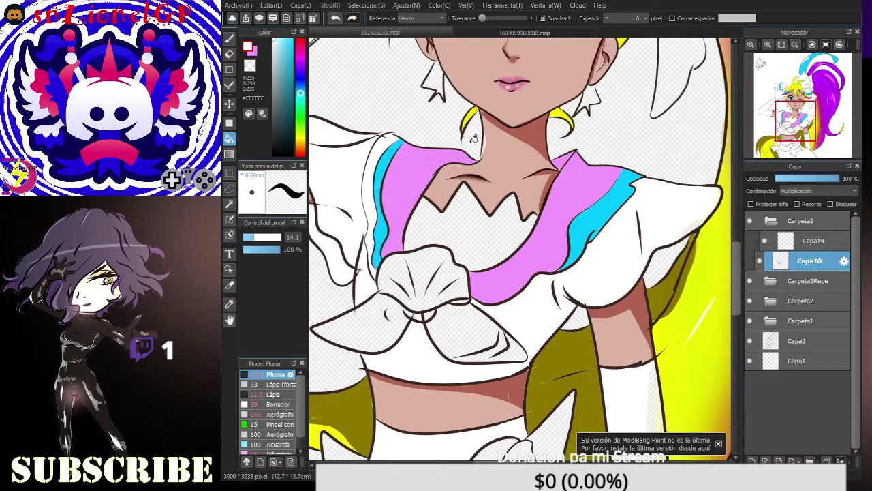
Step: Fill the raised glove and the flower headpiece with white #FFFFFF
scroll(366, 173, down, 3)
scroll(381, 68, up, 3)
scroll(409, 136, down, 3)
scroll(474, 325, up, 2)
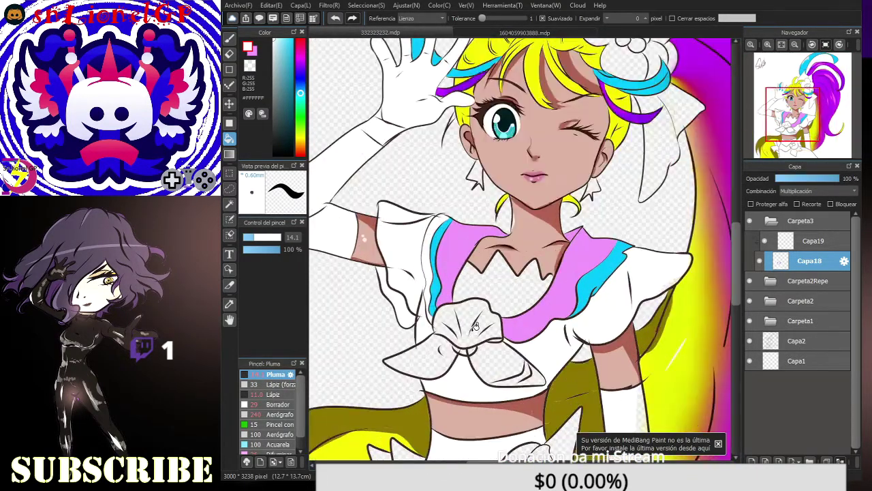
scroll(480, 329, up, 3)
scroll(477, 204, up, 3)
scroll(613, 238, down, 4)
scroll(461, 251, up, 4)
scroll(461, 251, down, 1)
scroll(461, 251, up, 3)
scroll(461, 251, down, 4)
scroll(355, 191, up, 1)
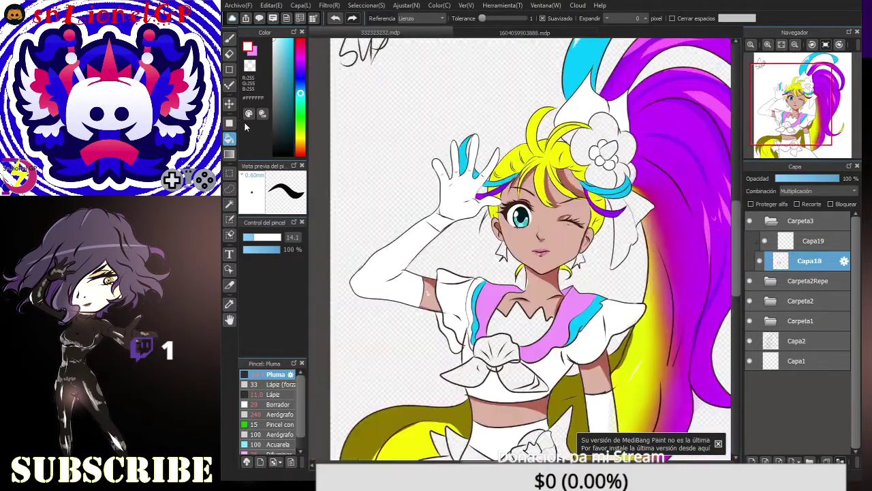
Step: Fill the zigzag neckline panel, the chest bow's knot and the waist ornament's petals with yellow #F7FF00
alt+click(538, 136)
click(525, 324)
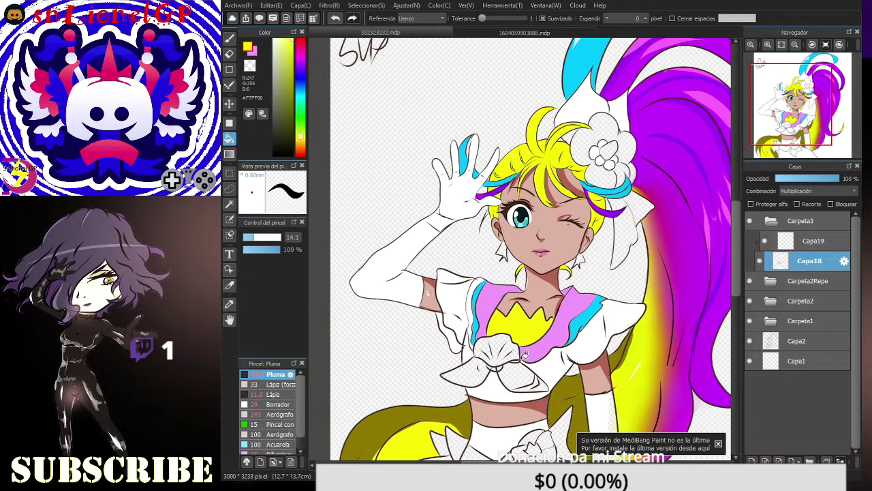
scroll(514, 334, up, 3)
scroll(460, 436, up, 1)
scroll(720, 312, down, 4)
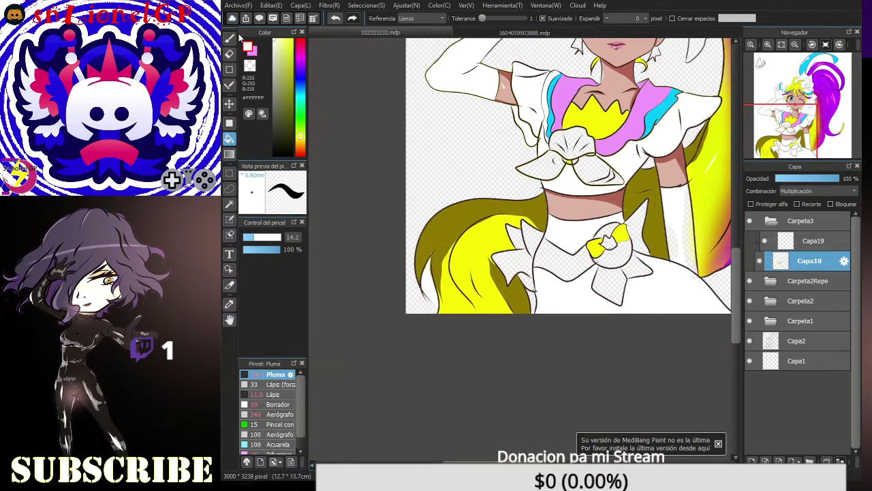
Step: Paint the unfilled part of the lowered glove white with a size 77 brush
click(230, 37)
scroll(579, 272, up, 3)
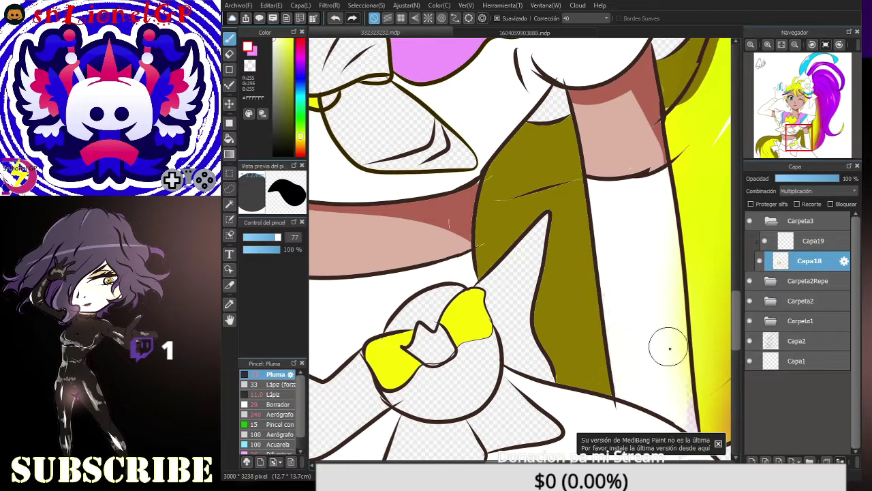
scroll(633, 296, down, 5)
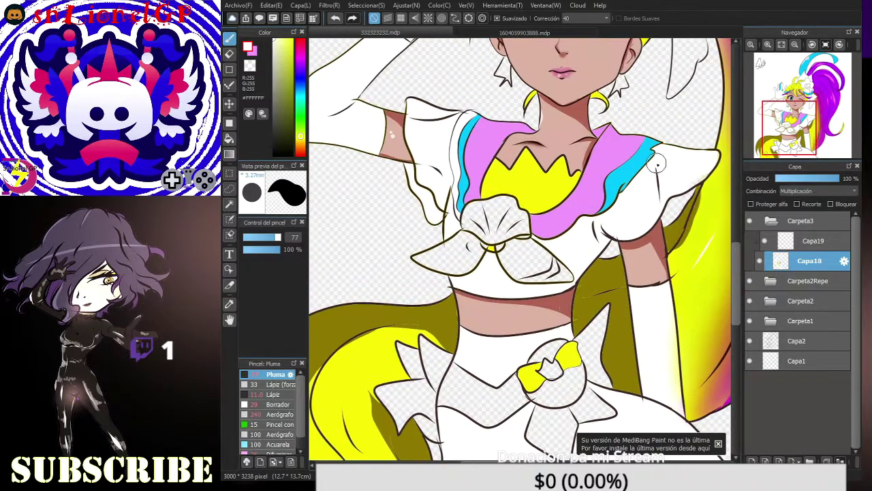
Step: Fill the shell on the chest bow with magenta #E711C8
click(299, 54)
click(291, 50)
click(229, 138)
click(494, 218)
Step: Paint over the gaps along the shell's fold lines and lower edge with a size 20 magenta brush
scroll(494, 218, up, 4)
click(229, 38)
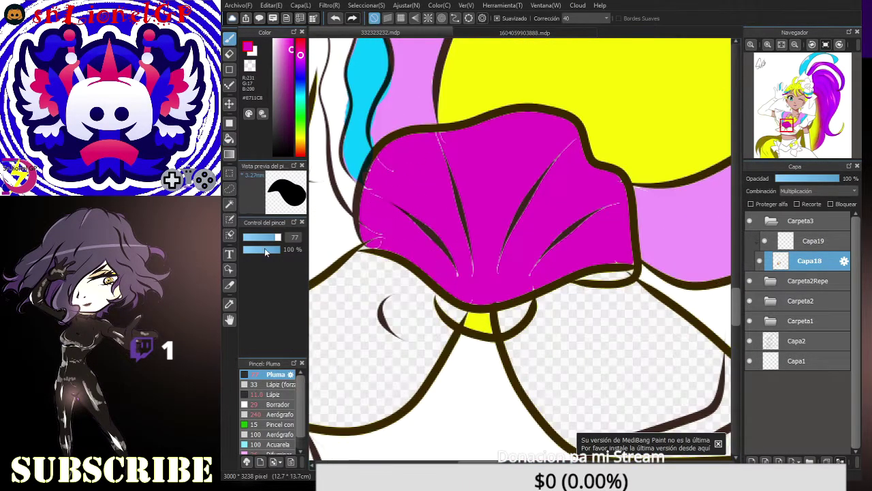
click(262, 236)
mouse_move(622, 195)
mouse_down()
mouse_move(626, 257)
mouse_move(608, 273)
mouse_move(498, 277)
mouse_move(458, 174)
mouse_move(473, 283)
mouse_move(368, 228)
mouse_move(540, 274)
mouse_up()
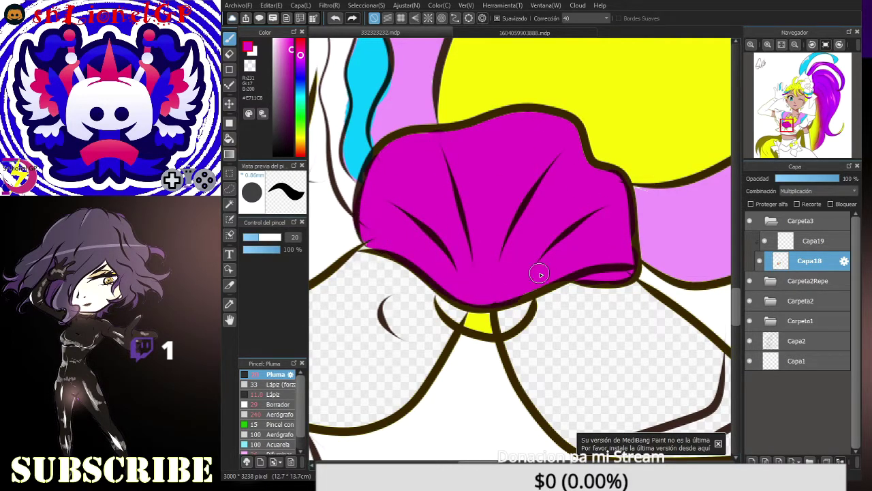
Step: Fill the round body of the waist ornament with light pink #F3B4E9
click(277, 43)
key(g)
scroll(522, 279, down, 3)
scroll(633, 311, up, 5)
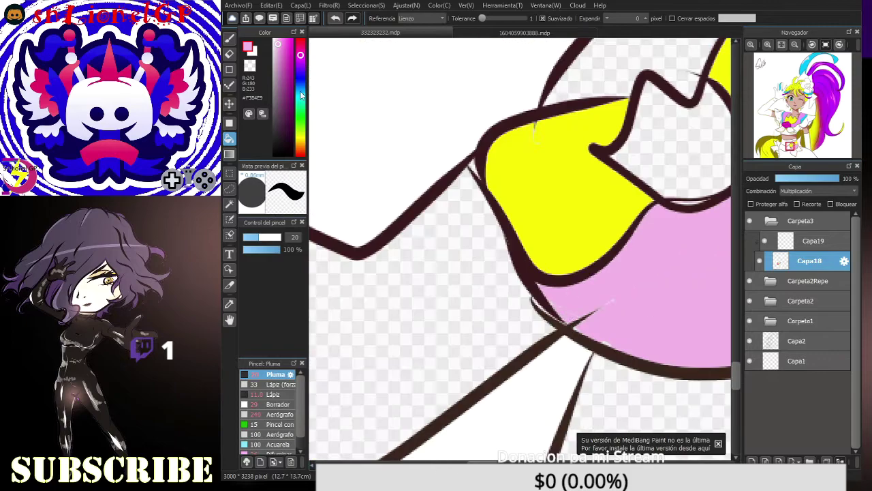
Step: Fill the waist ornament's crown shape with pink #F3B4E9 and paint a wavy light blue #B4D9F3 band across its body
scroll(684, 314, up, 2)
scroll(543, 254, down, 2)
click(541, 149)
key(b)
click(300, 89)
click(247, 236)
mouse_move(423, 327)
mouse_down()
mouse_move(638, 245)
mouse_move(708, 136)
mouse_up()
Step: Fill the remaining upper areas of the waist ornament with light blue and brighten the blue to #8AE6FD
scroll(536, 362, down, 3)
click(234, 136)
click(518, 293)
click(477, 113)
scroll(476, 113, down, 3)
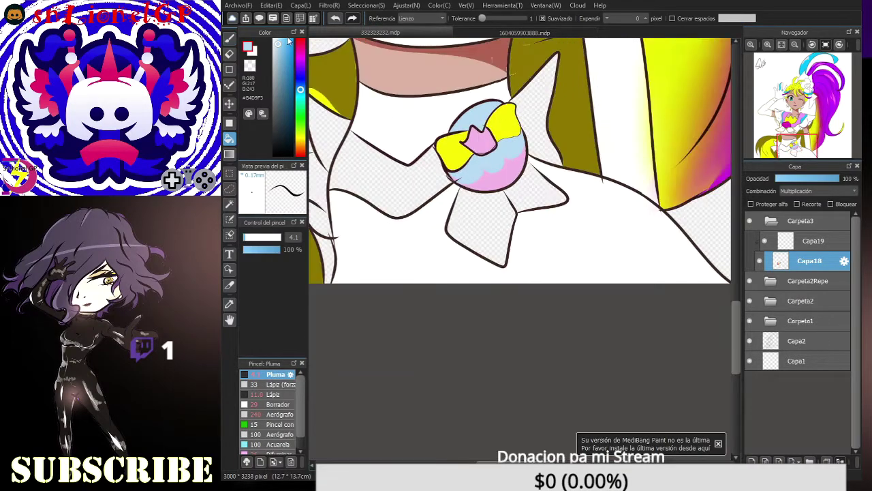
click(286, 42)
scroll(732, 292, up, 2)
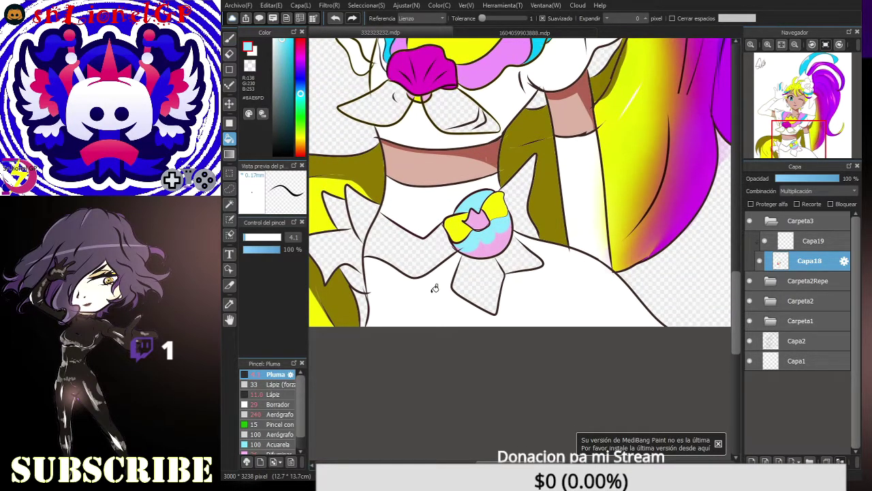
Step: Try to join the two ribbon tails beside the waist ornament with a size 4.1 black edge, erasing the old line between them on Capa2
key(b)
scroll(472, 235, up, 3)
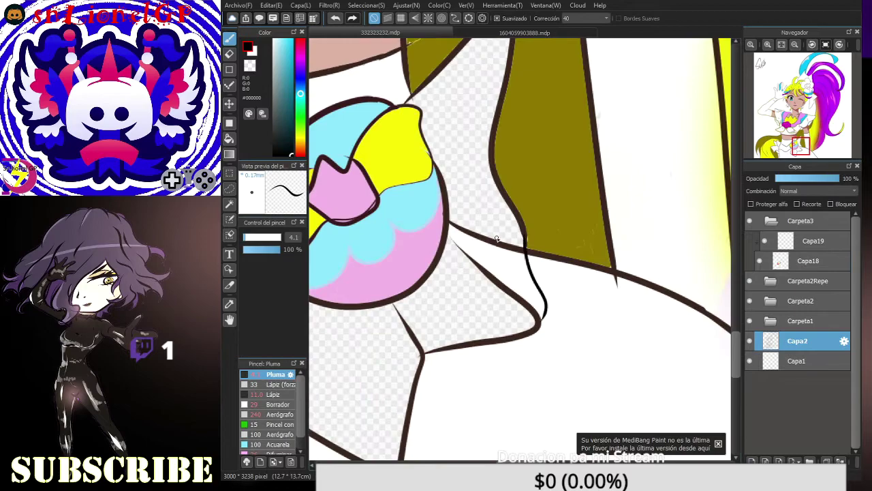
key(e)
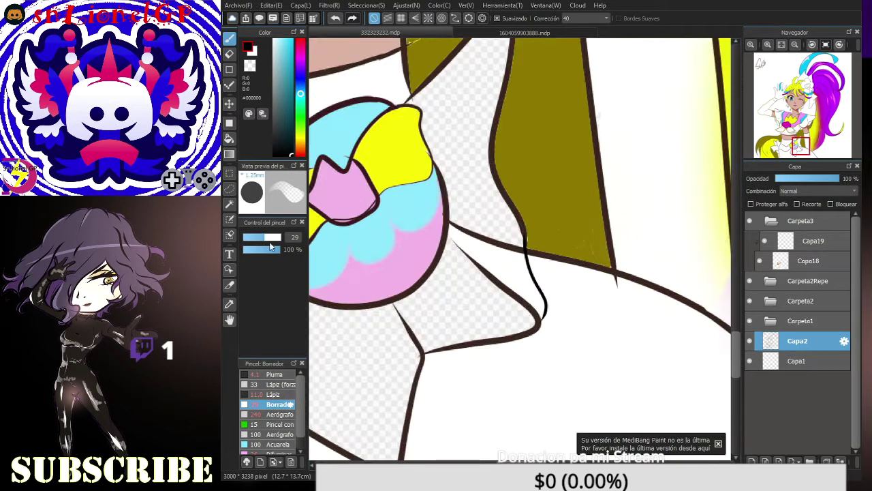
scroll(510, 334, up, 2)
scroll(510, 334, down, 2)
click(797, 360)
click(752, 343)
mouse_move(470, 235)
mouse_down()
mouse_move(497, 247)
mouse_move(555, 341)
mouse_up()
scroll(510, 253, down, 2)
scroll(488, 230, up, 2)
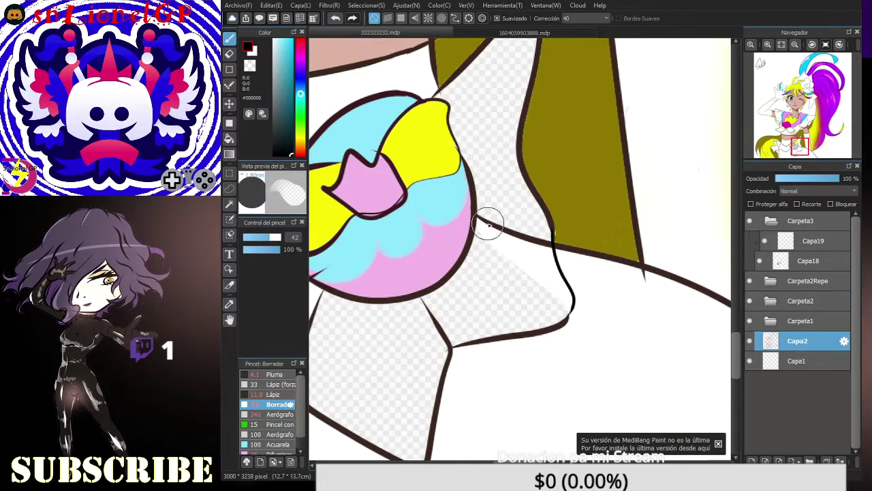
scroll(488, 230, down, 2)
Step: Try filling the joined ribbon tails with light blue #76DEF8 on Capa18, and undo the fill together with the redrawn outline
click(809, 260)
key(g)
click(504, 228)
click(502, 197)
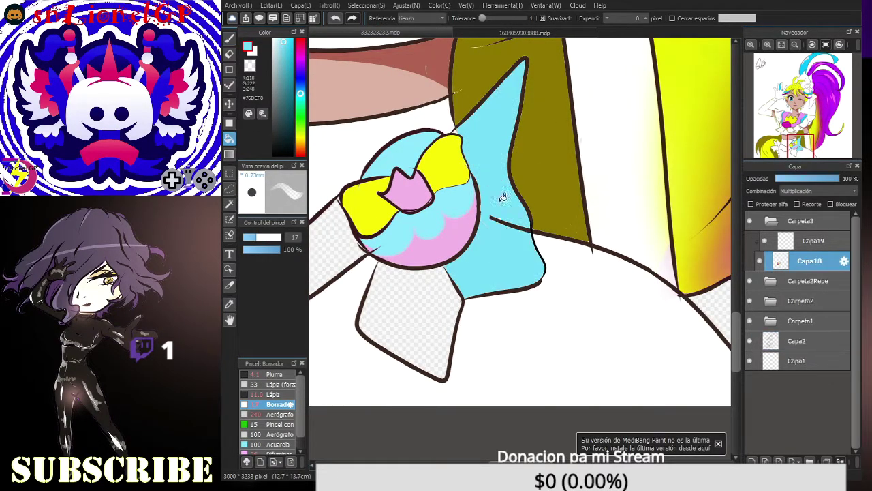
scroll(453, 292, down, 2)
scroll(481, 260, up, 2)
key(b)
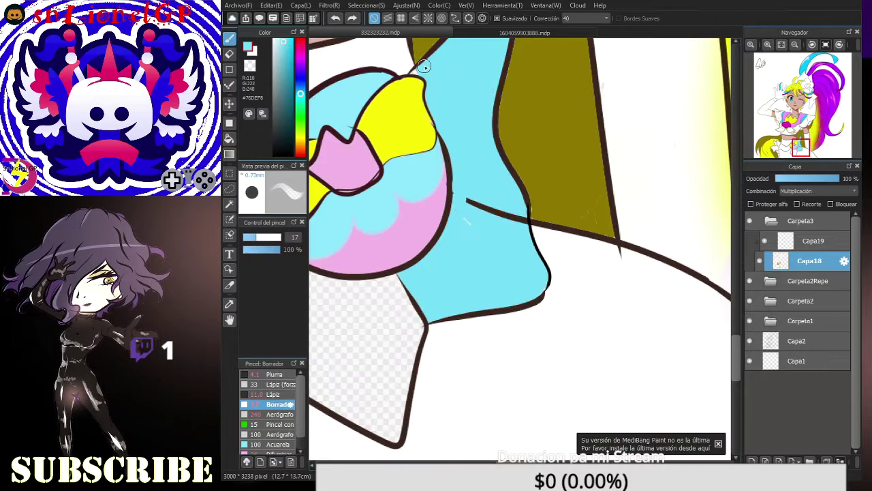
click(271, 376)
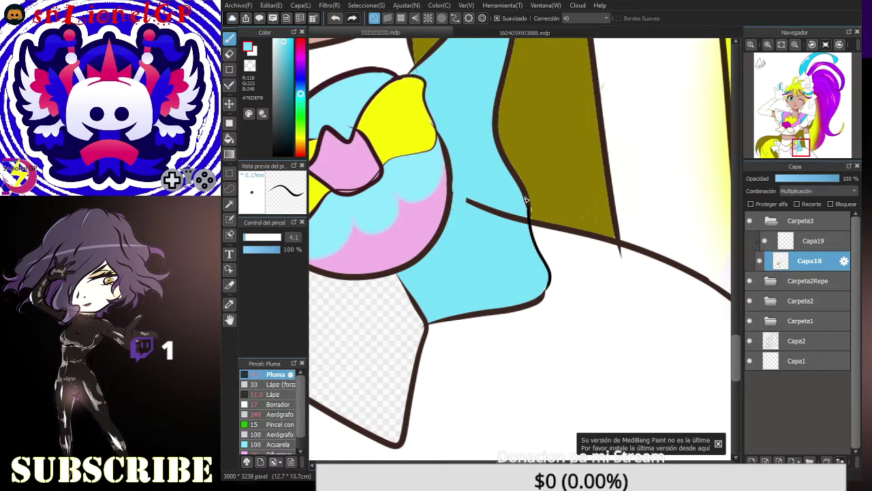
key(ctrl+z)
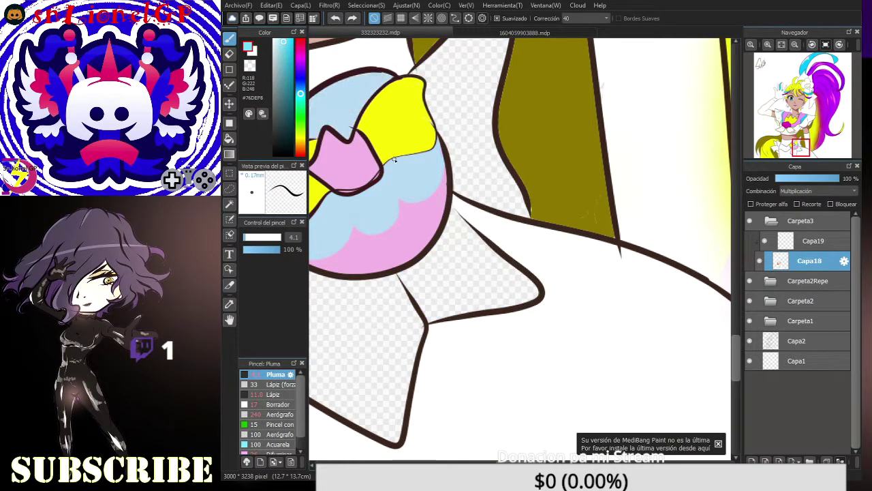
Step: Refill the waist ornament's blue areas with brighter blue #76DEF8 and fill the ribbon's upper tail with magenta #D215E0
key(g)
click(300, 59)
scroll(535, 387, down, 3)
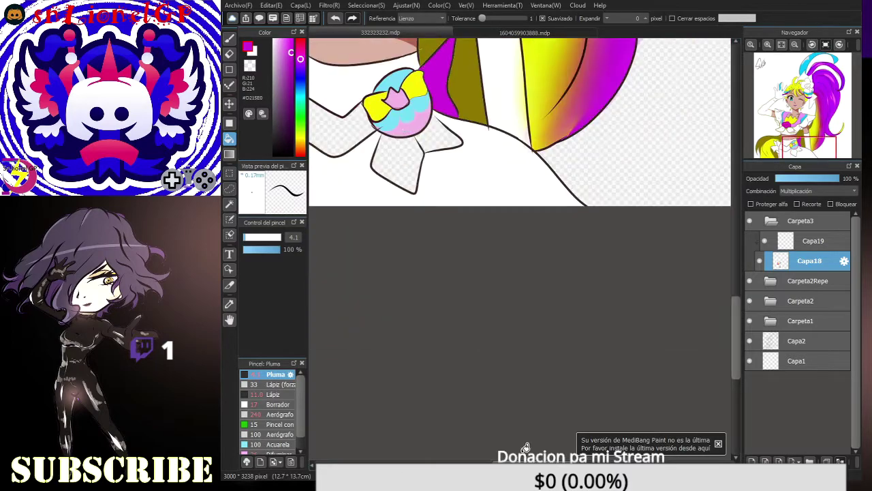
Step: Draw a new upper edge for a narrow belt just above the waistband's lower outline on Capa2, in black #010002 at size 4.1
key(b)
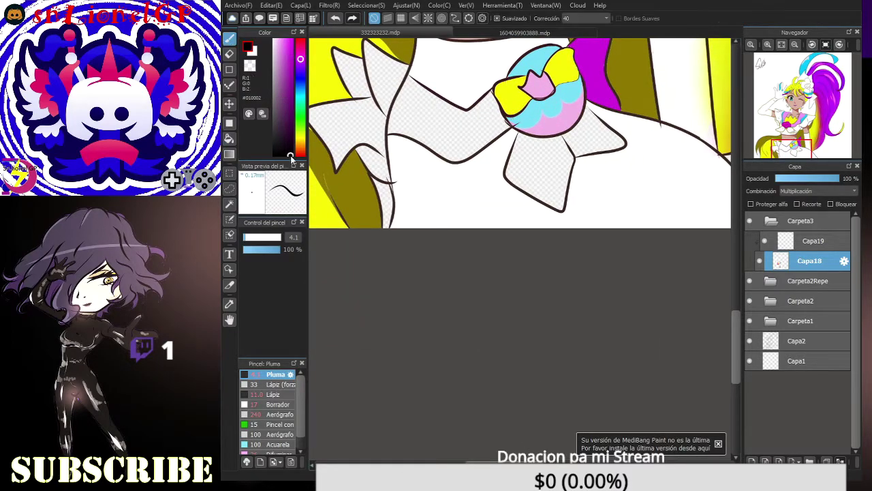
scroll(456, 144, up, 3)
drag(349, 122, 610, 121)
scroll(501, 229, down, 2)
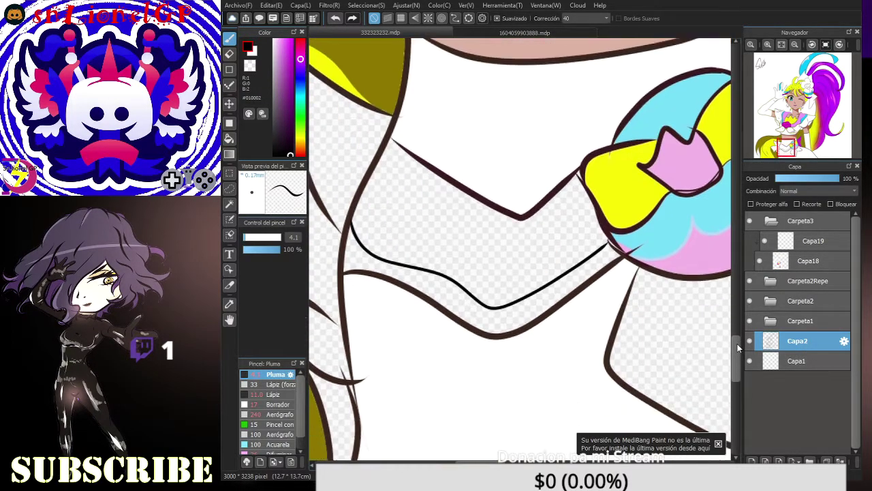
Step: Erase the waistband's old upper outline with a size 17 eraser and fill the area above the new belt edge white
scroll(443, 152, up, 3)
drag(452, 164, 672, 194)
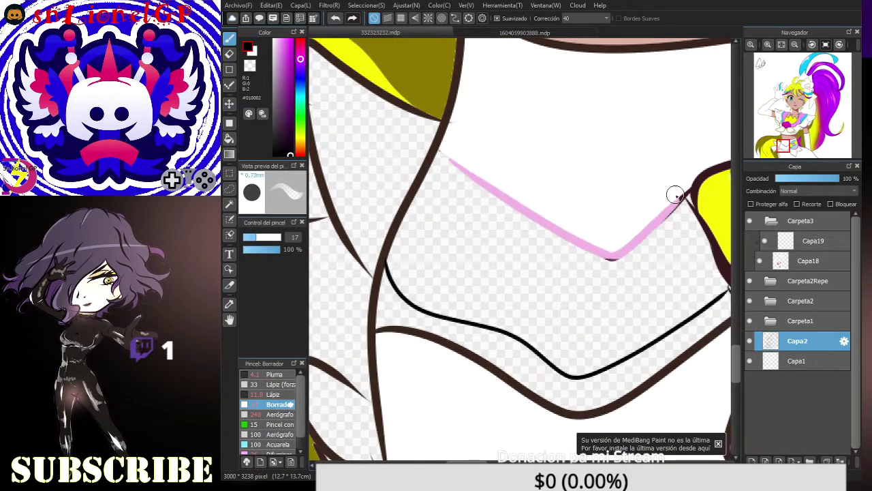
key(e)
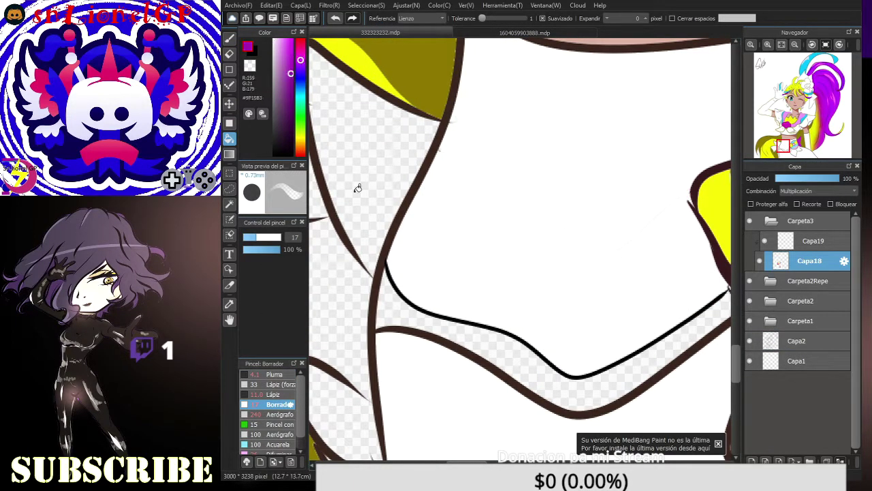
Step: Fill the narrow belt with purple #9F15B3 and the two lower ribbon tails with green #008967
scroll(518, 245, down, 3)
click(300, 102)
click(545, 340)
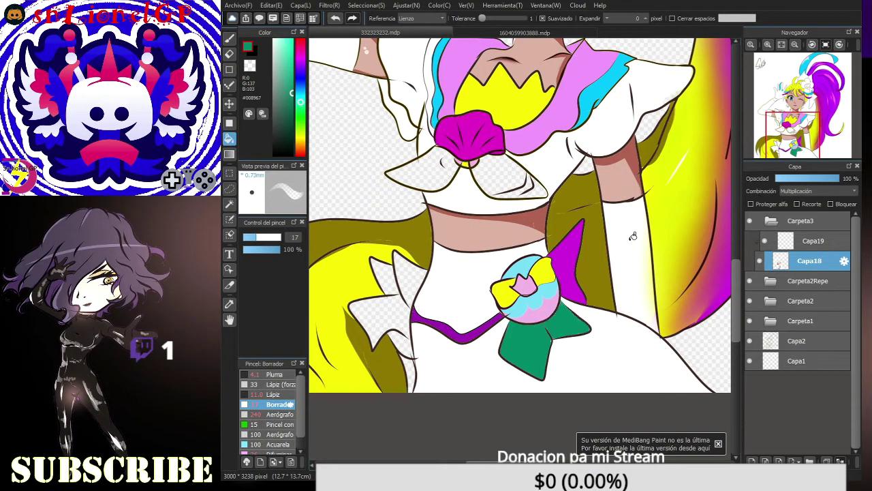
Step: Draw curved pleat lines down the skirt on Capa2 in #00100C at size 4.1 and fill two strips pale yellow on Capa18
key(b)
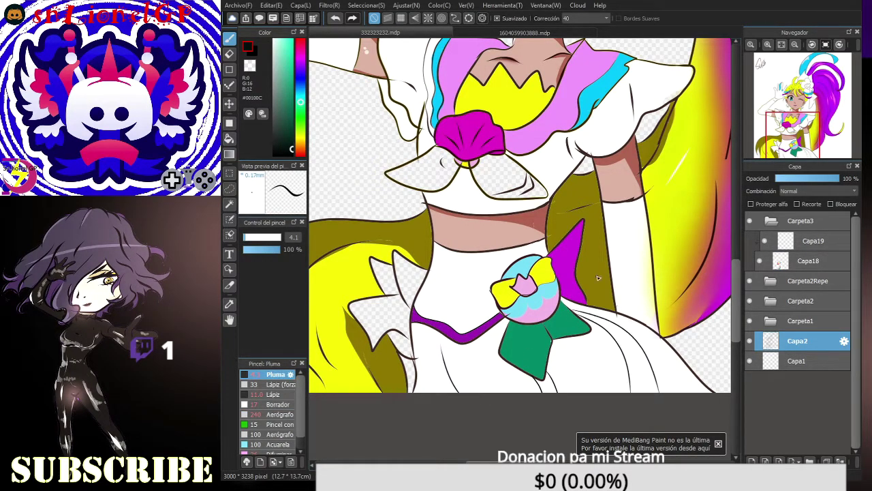
click(809, 261)
click(303, 134)
click(229, 139)
click(603, 324)
Step: Recolour the two lower ribbon tails mint green #70F8BE and shade them on the clipped layer Capa19
click(301, 103)
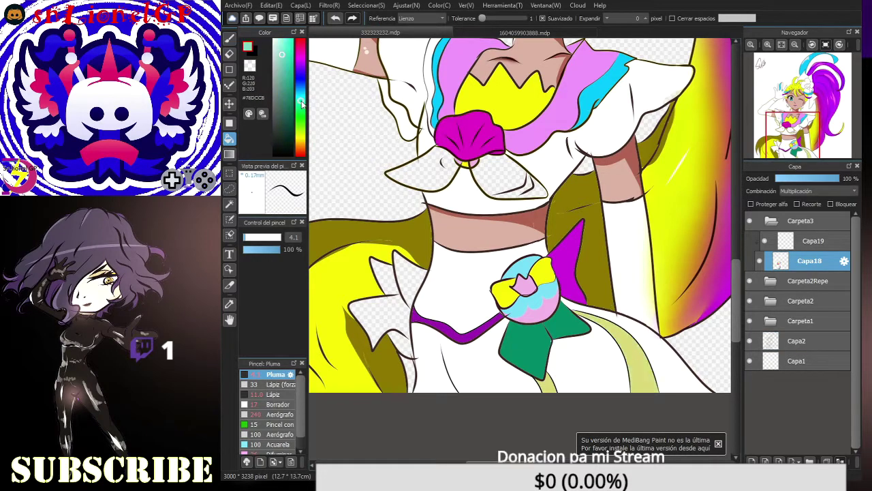
click(546, 341)
click(813, 240)
key(b)
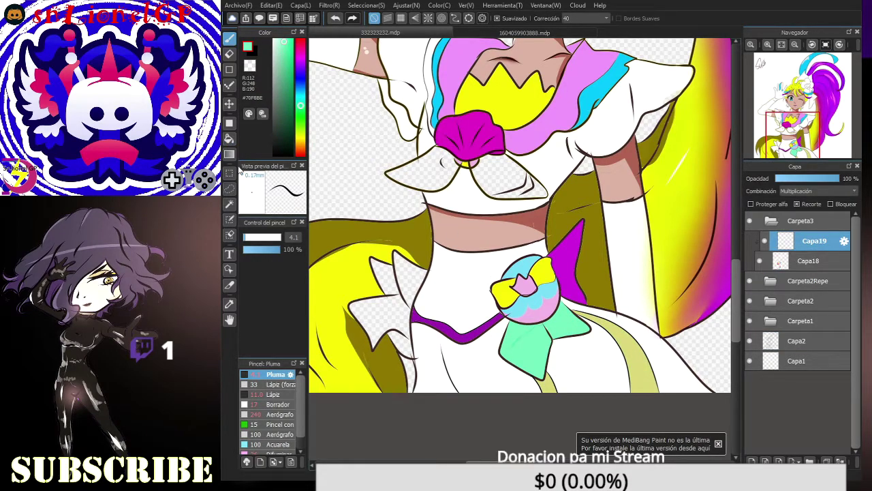
key(g)
scroll(439, 321, down, 2)
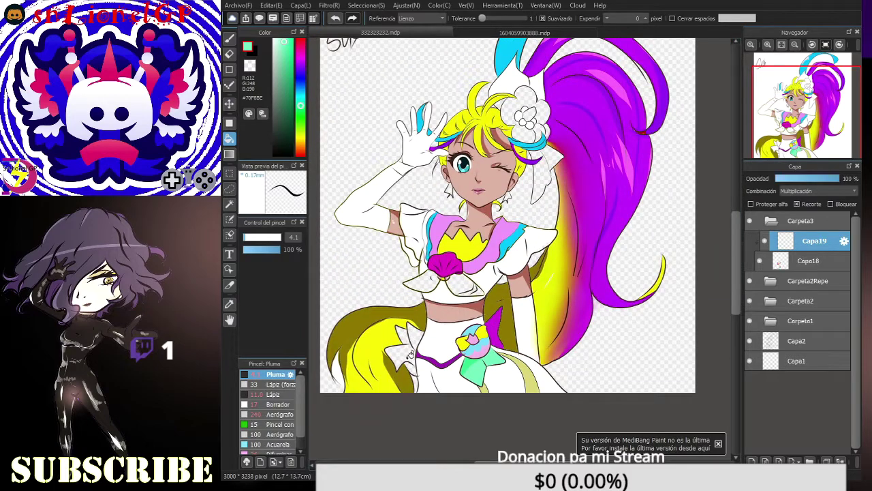
Step: Fill the points of the bow at the waist's side with purple #9F15B3 and its lower tail with teal #159FB3
scroll(409, 349, up, 2)
alt+click(422, 302)
click(426, 307)
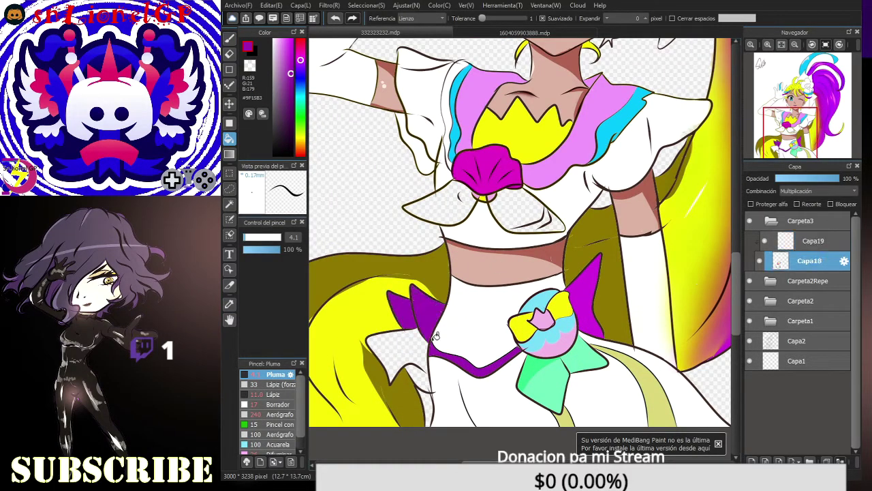
click(422, 348)
click(429, 375)
Step: Paint over the gaps in the side bow with purple at size 36 and teal #159FB3 at size 7.9
scroll(429, 375, up, 2)
key(b)
mouse_move(485, 206)
mouse_down()
mouse_move(435, 263)
mouse_move(448, 330)
mouse_move(456, 308)
mouse_move(454, 345)
mouse_move(463, 283)
mouse_move(406, 285)
mouse_move(434, 366)
mouse_up()
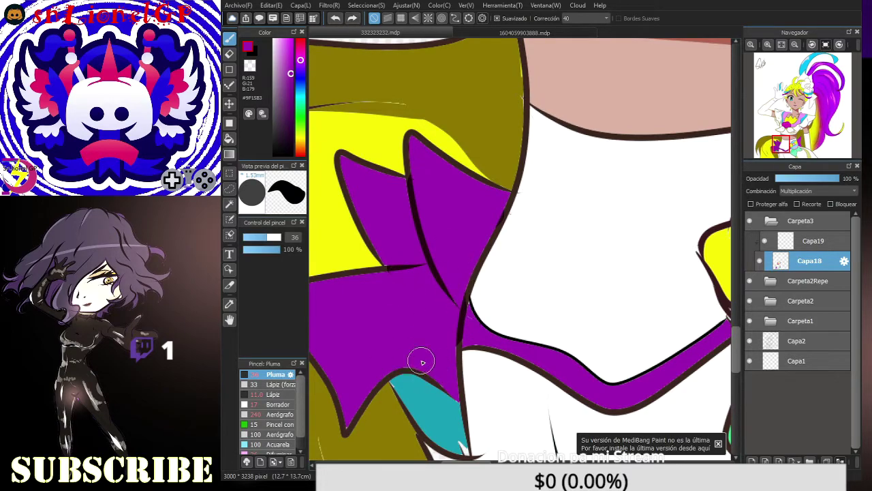
alt+click(425, 379)
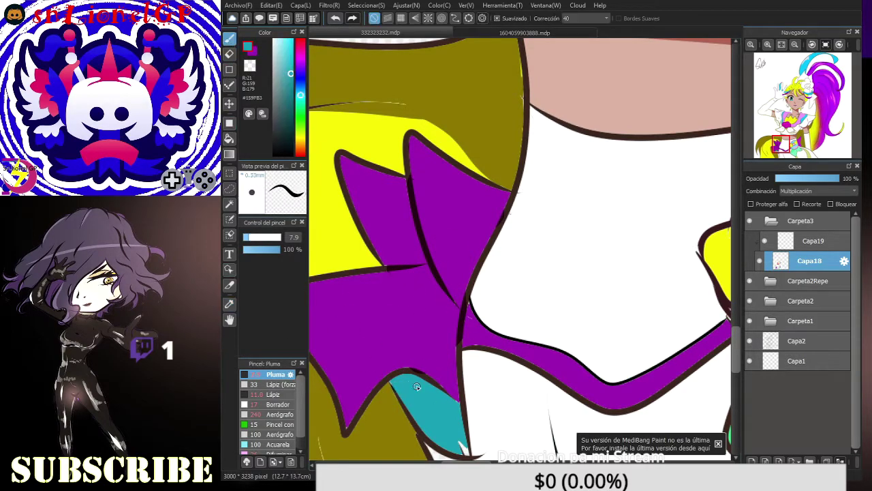
Step: Paint curved teal #159FB3 stripes along the outer edges of both chest bow loops with a size 7.9 brush
scroll(489, 211, down, 3)
scroll(475, 224, up, 3)
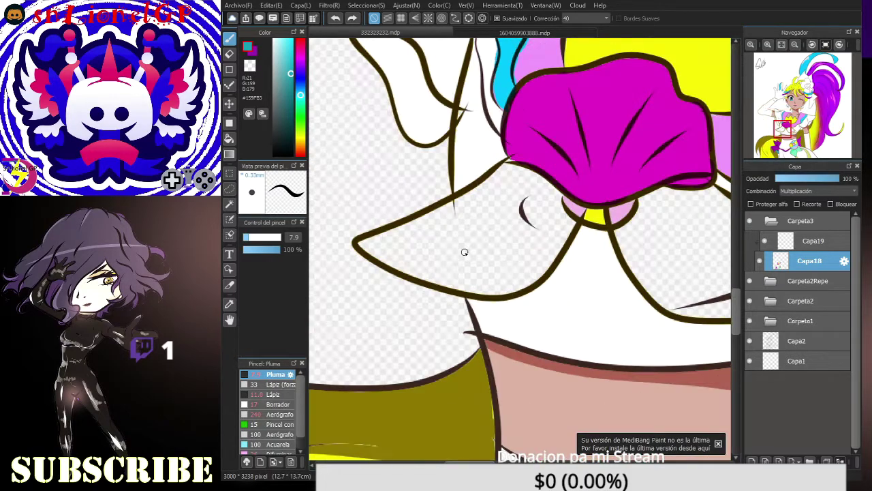
mouse_move(411, 222)
mouse_down()
mouse_move(552, 267)
mouse_move(446, 205)
mouse_move(484, 271)
mouse_up()
scroll(506, 244, right, 3)
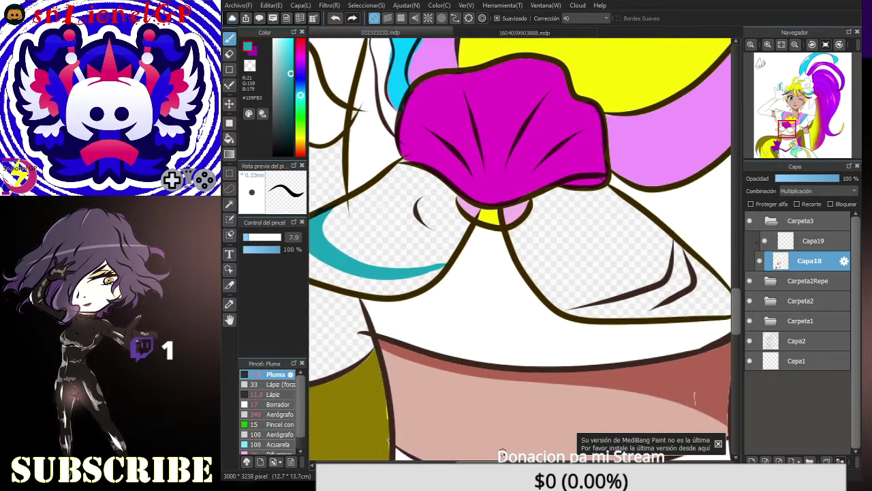
scroll(662, 303, down, 2)
Step: Fill the remaining areas of both chest bow loops with white
key(g)
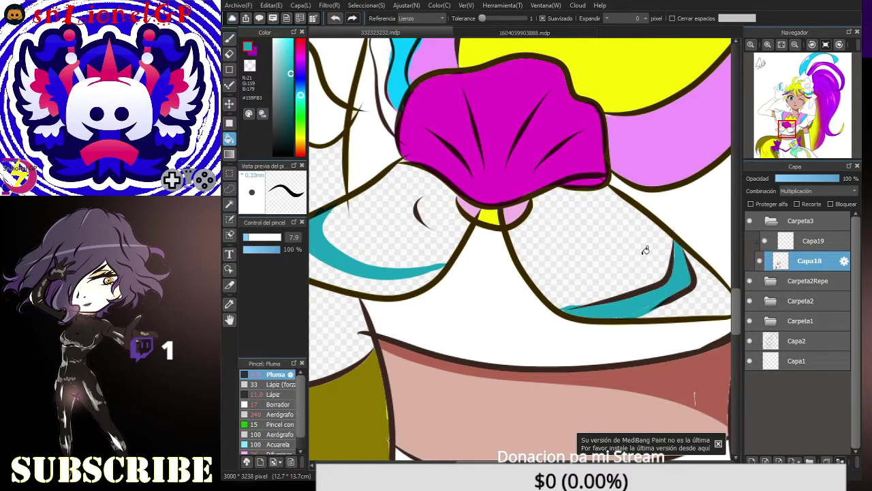
key(x)
scroll(647, 252, down, 2)
scroll(648, 252, up, 2)
Step: Draw a curved fold line inside the chest bow's right loop in near-black #040005 at size 7.9
key(b)
key(x)
drag(651, 249, 673, 283)
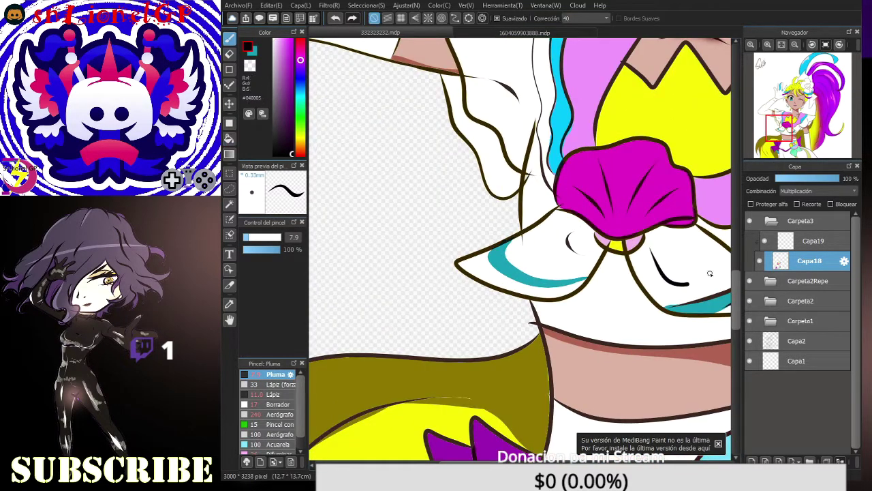
Step: Paint green #13A119 along the edges and lower part of the ribbon hanging behind the ear with a size 7.9 brush
scroll(550, 241, down, 3)
scroll(436, 170, up, 4)
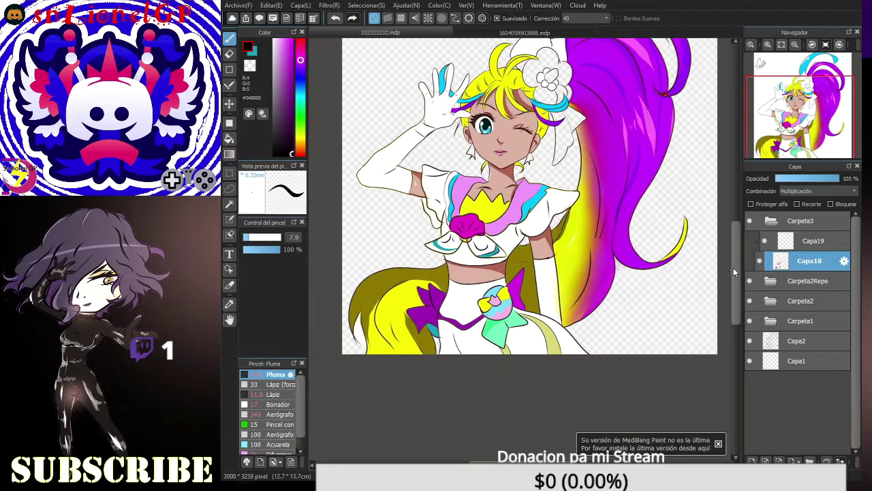
click(300, 116)
click(290, 82)
drag(535, 163, 545, 255)
drag(558, 150, 582, 191)
scroll(603, 279, up, 3)
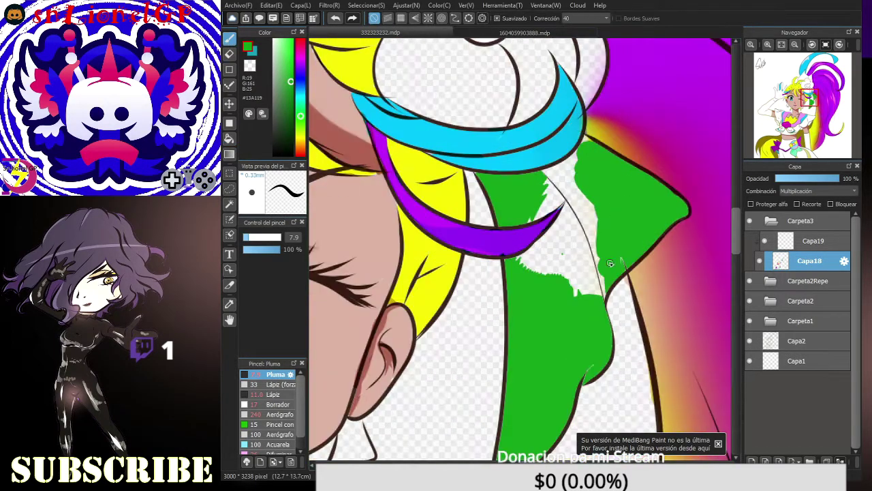
Step: Cover the hair ribbon's remaining unpainted middle with green, using a larger brush and a size 12.2 brush for the edges
drag(260, 236, 275, 236)
drag(518, 273, 565, 235)
drag(545, 293, 613, 204)
drag(545, 245, 580, 163)
drag(274, 237, 252, 236)
drag(558, 171, 520, 216)
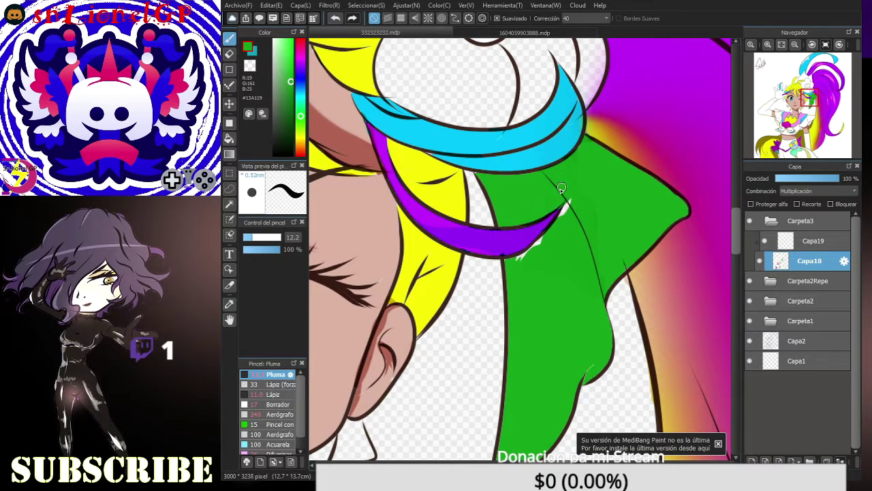
Step: Shade the green hair ribbon under the blue strand and along its central fold on Capa19 with the size 12.2 brush
key(ctrl+Up)
mouse_move(570, 184)
mouse_down()
mouse_move(518, 195)
mouse_move(483, 172)
mouse_up()
drag(601, 303, 585, 382)
drag(597, 254, 602, 371)
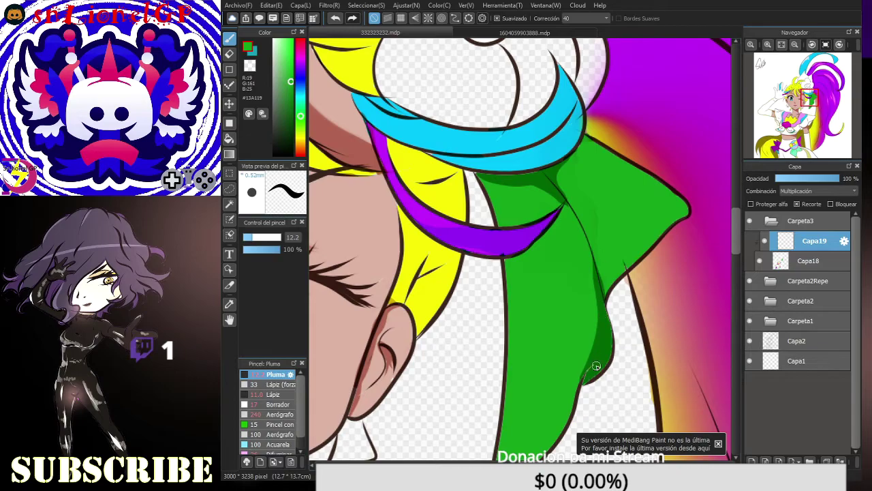
Step: Add darker green shading to the hair ribbon below the purple strand and along its inner edge
scroll(606, 279, down, 5)
scroll(605, 279, up, 6)
drag(593, 296, 524, 401)
drag(514, 245, 490, 304)
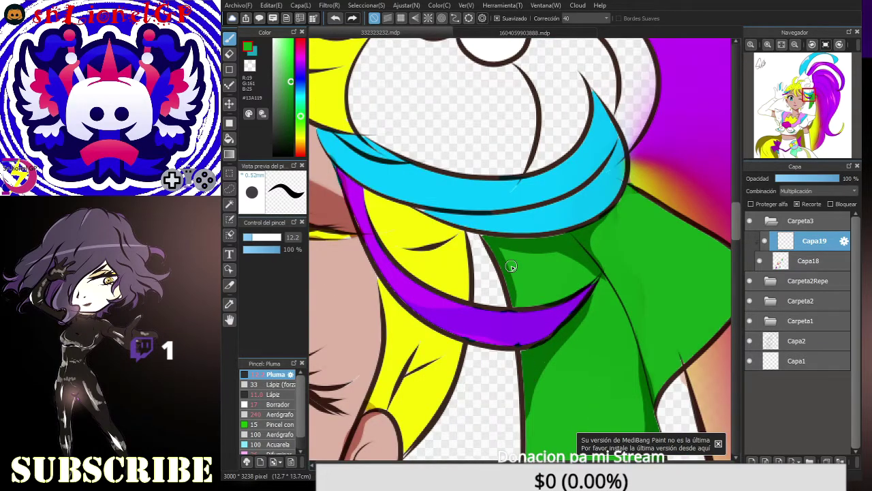
Step: Fill one small petal in the hair flower's centre with yellow #F6FA12 on Capa18
scroll(643, 251, down, 4)
click(301, 136)
click(291, 43)
click(229, 139)
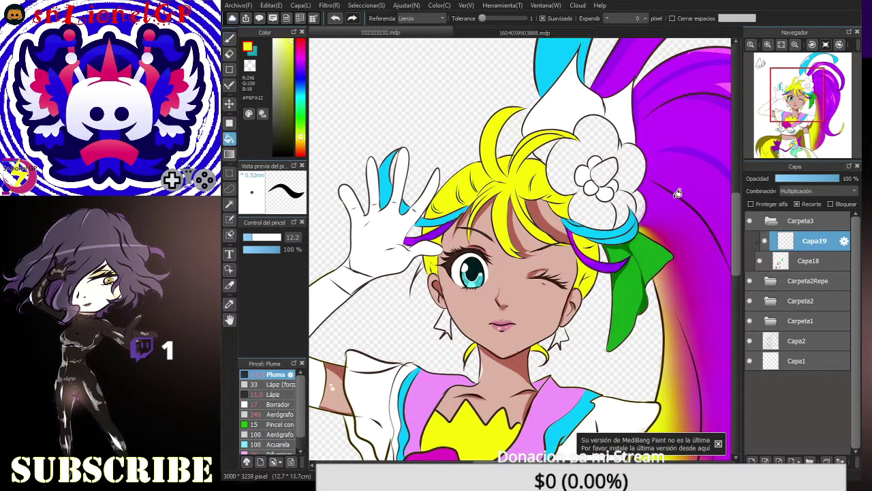
key(ctrl+Down)
click(604, 170)
Step: Fill the hair flower's large petals with pink #F197FE
click(301, 60)
click(282, 40)
click(625, 201)
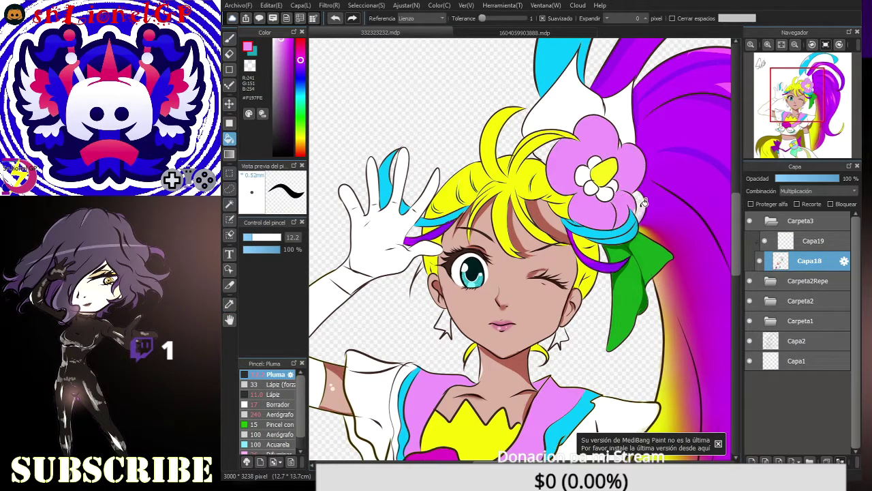
Step: Paint the unfilled petal at the hair flower's lower right pink, touching up its edges with a size 17 brush
scroll(640, 198, up, 4)
key(b)
mouse_move(611, 158)
mouse_down()
mouse_move(605, 206)
mouse_move(620, 232)
mouse_up()
key(bracketleft)
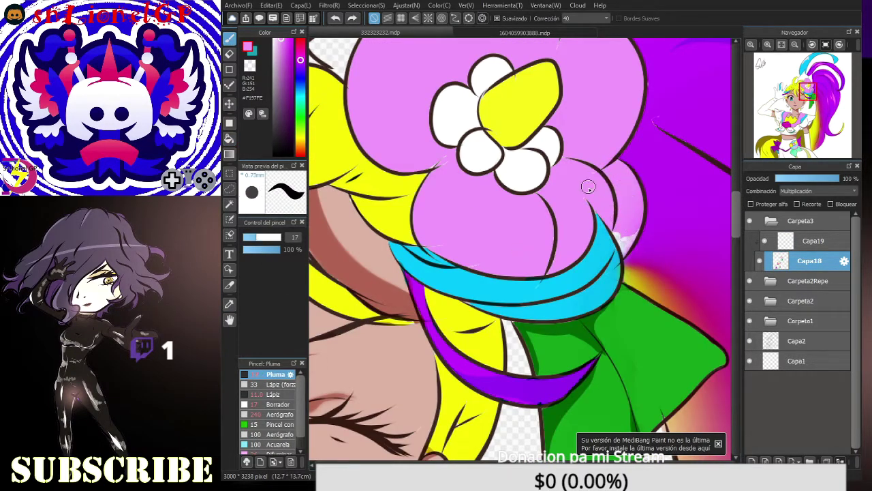
scroll(615, 223, down, 2)
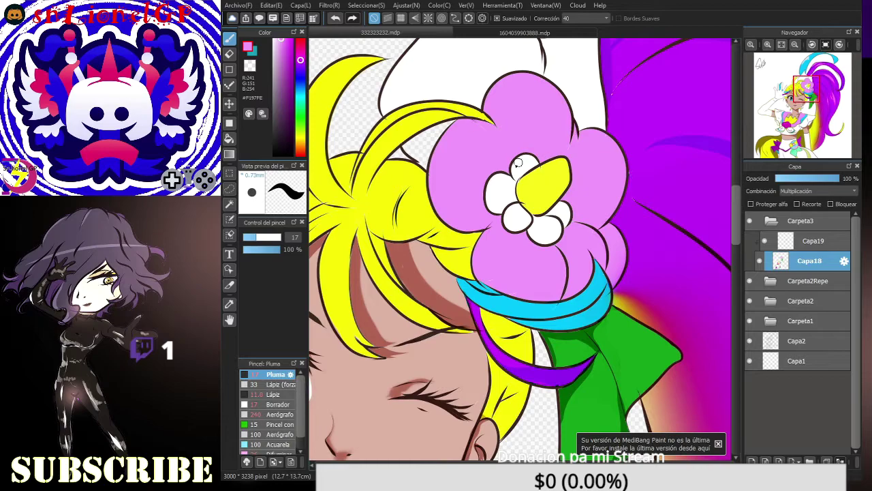
Step: Shade the edges of the hair flower's large petals with purple #B400CC on Capa19
key(ctrl+Up)
mouse_move(473, 116)
mouse_down()
mouse_move(450, 134)
mouse_move(492, 292)
mouse_up()
key(ctrl+z)
drag(477, 225, 567, 300)
drag(567, 300, 555, 265)
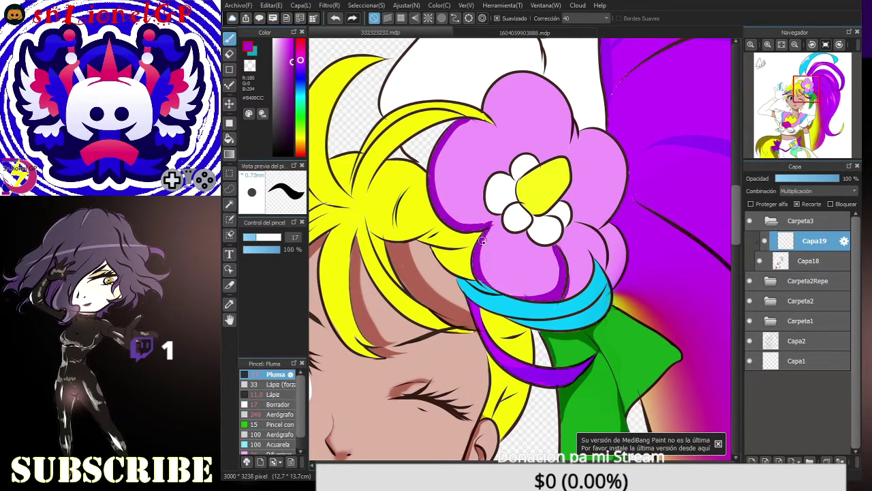
mouse_move(503, 111)
mouse_down()
mouse_move(564, 151)
mouse_move(577, 138)
mouse_move(610, 229)
mouse_move(611, 269)
mouse_up()
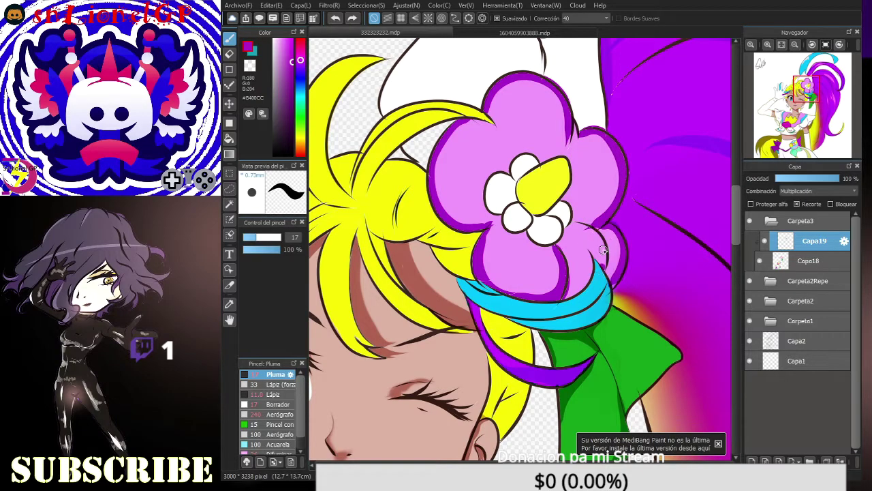
drag(584, 222, 611, 284)
drag(684, 166, 732, 163)
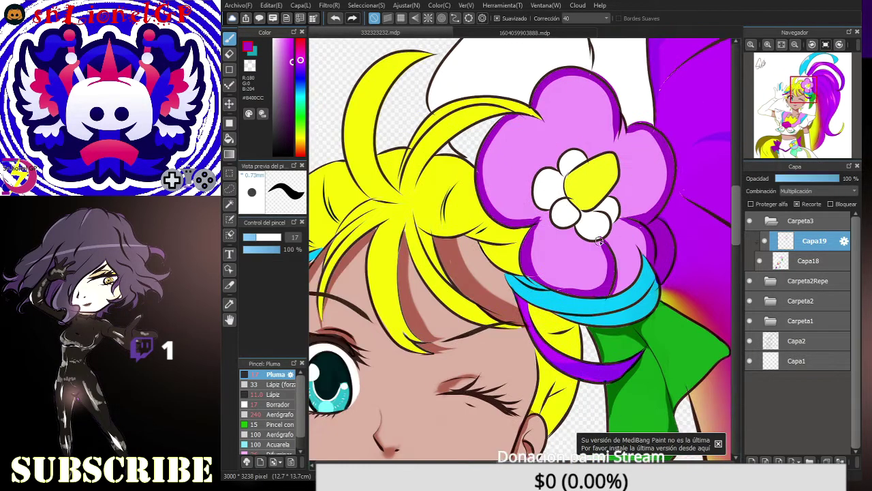
Step: Draw the missing dividing line between the hair flower's upper petals in black on Capa2 with a 4.7 brush
click(798, 340)
click(291, 156)
click(245, 237)
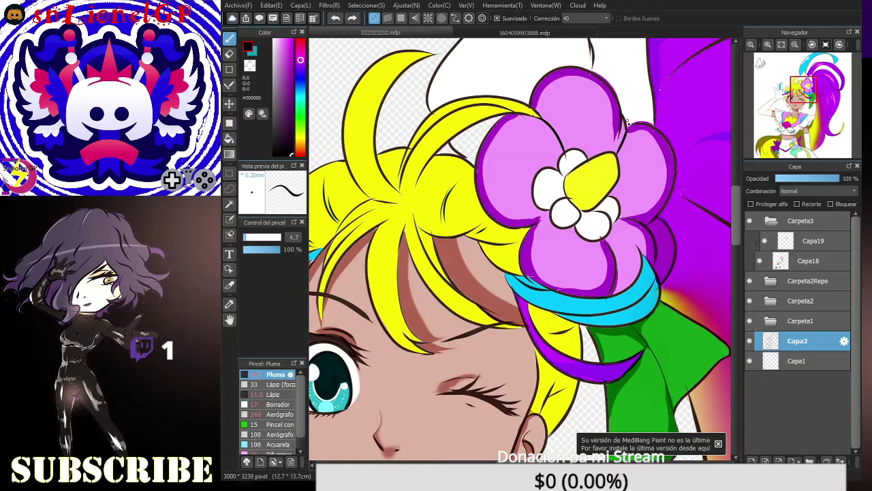
Step: Add the artist's name as text near the artwork's lower right corner and move its layer out of Carpeta3, below the folder
scroll(613, 221, down, 5)
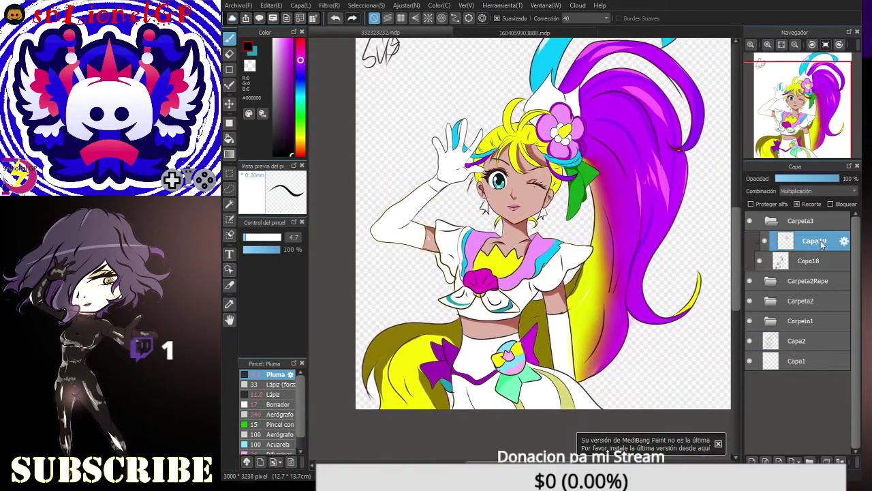
key(t)
click(613, 387)
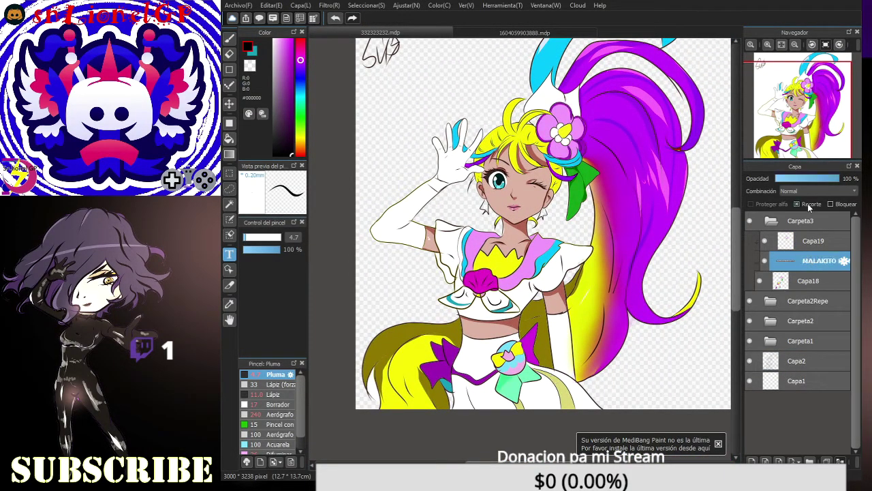
drag(815, 260, 814, 287)
Step: Fill both earrings with dark crimson #98004C on Capa18
click(810, 261)
key(p)
scroll(563, 98, up, 5)
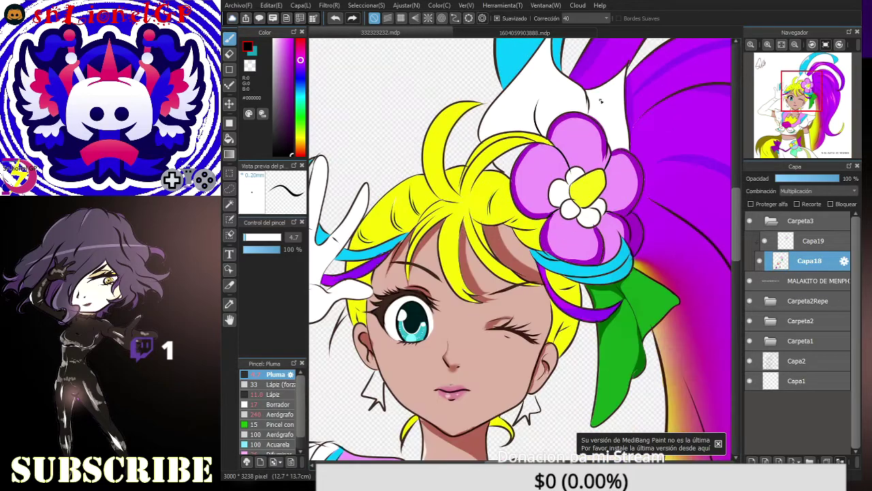
key(g)
scroll(518, 245, down, 5)
scroll(517, 245, up, 5)
click(292, 85)
click(622, 211)
Step: Add the title text CURE SUMMER below the handwritten signature and enlarge it
scroll(622, 211, down, 5)
key(t)
click(434, 225)
key(Down)
key(Down)
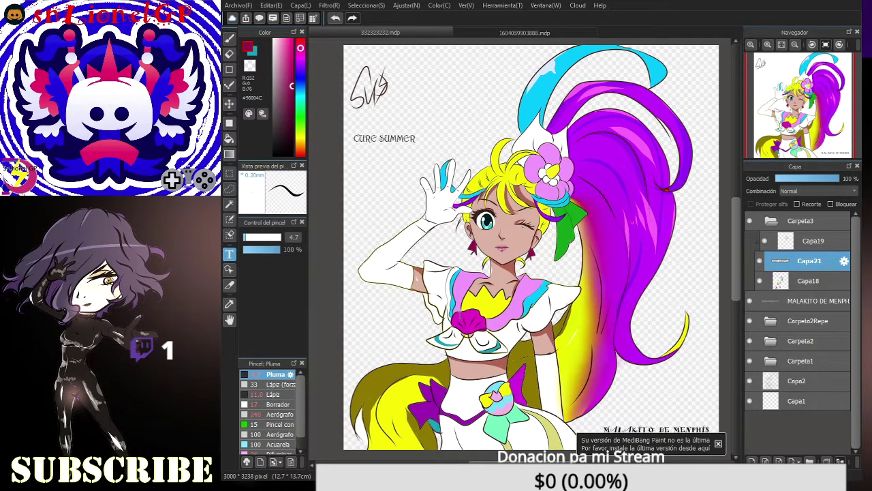
key(Down)
key(Return)
scroll(528, 244, up, 1)
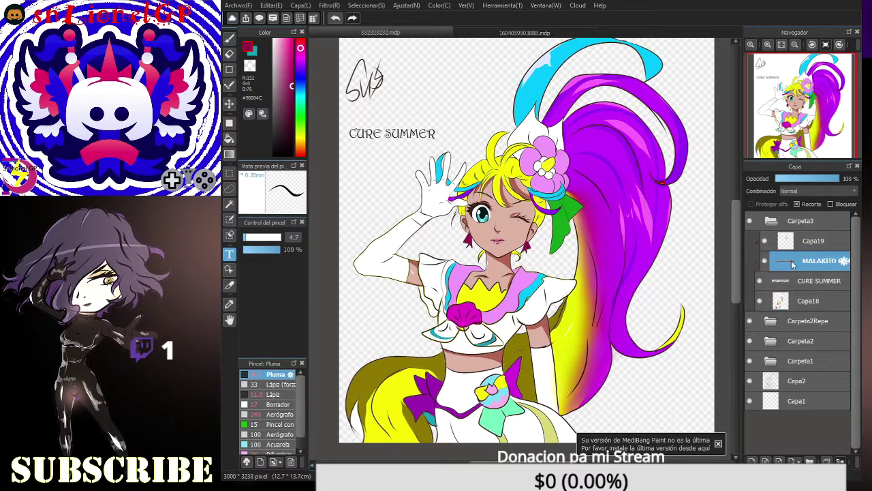
Step: Move the CURE SUMMER and artist-name text layers out of Carpeta3 to directly below it, and collapse the folder
drag(817, 260, 793, 315)
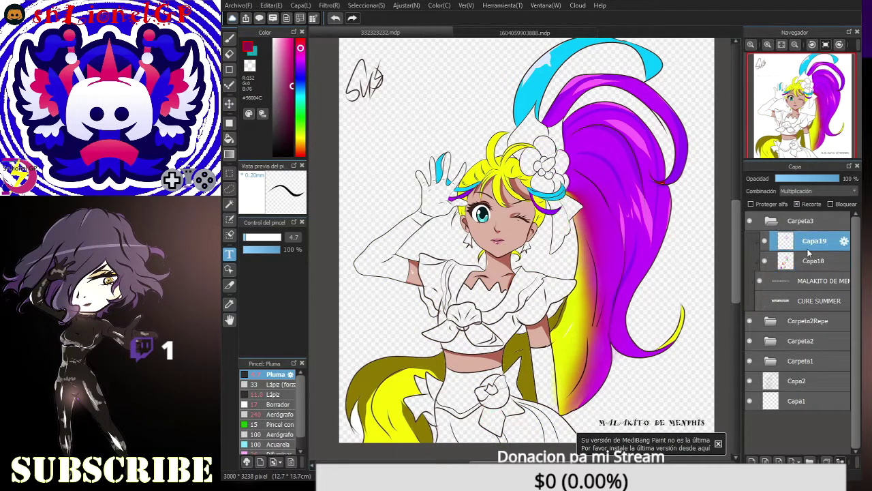
drag(761, 300, 749, 233)
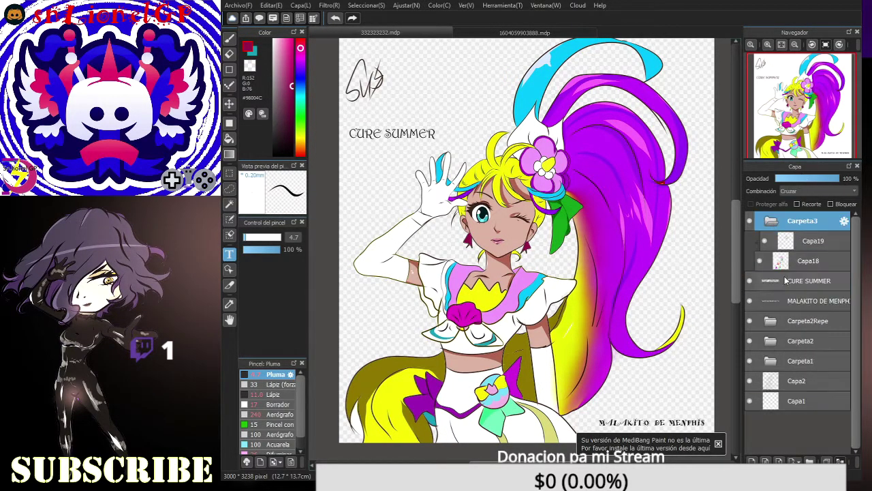
click(771, 220)
Step: Try filling the background around the girl with dark maroon #480D2A on a new layer inside a new folder
click(795, 461)
click(752, 461)
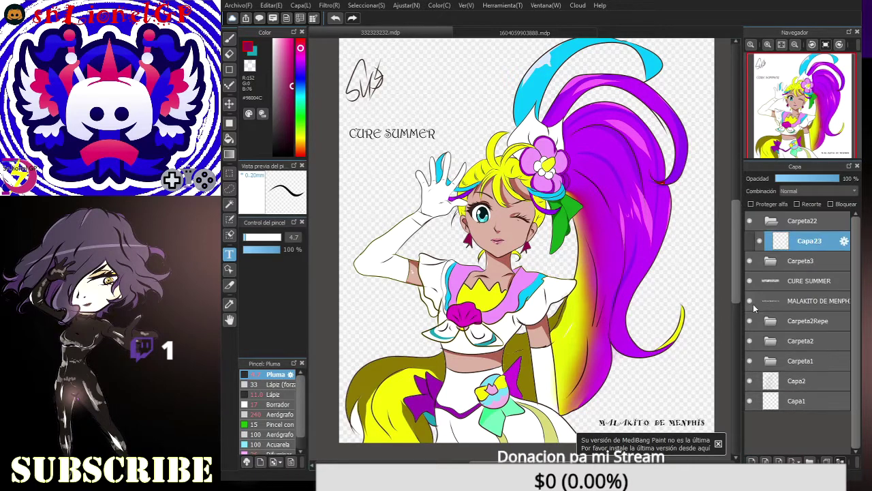
click(229, 138)
click(289, 123)
click(404, 132)
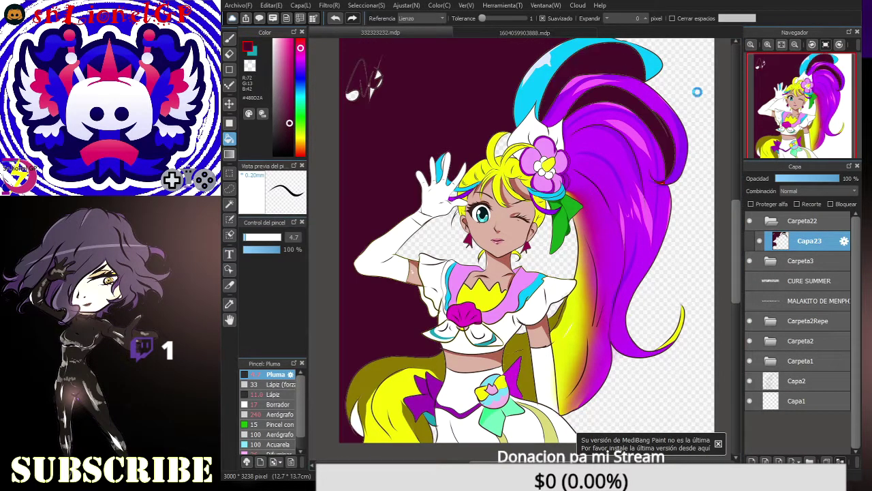
click(695, 88)
Step: Undo the maroon background fill and the creation of its layer and folder
key(ctrl+z)
key(ctrl+z)
key(ctrl+z)
key(ctrl+z)
key(ctrl+z)
key(ctrl+z)
key(ctrl+z)
key(ctrl+z)
key(ctrl+z)
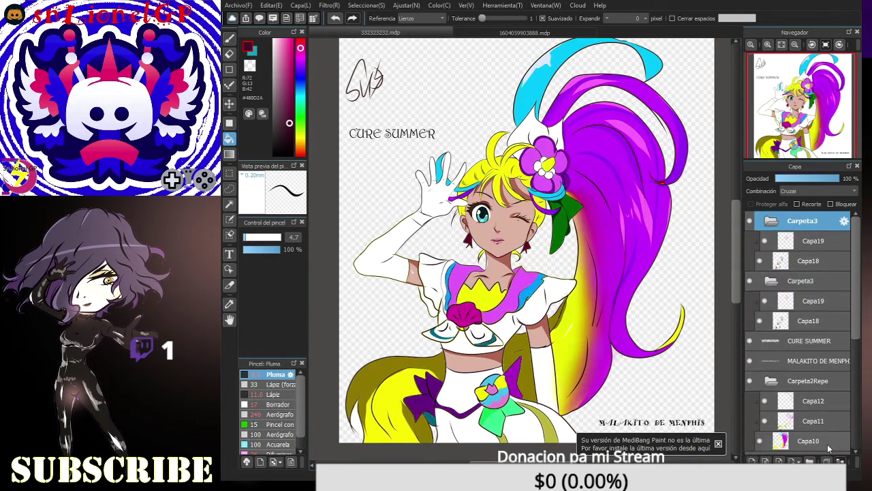
Step: Move the artist-name text to the top edge of the artwork, above the handwritten signature
click(814, 280)
key(v)
drag(656, 470, 467, 102)
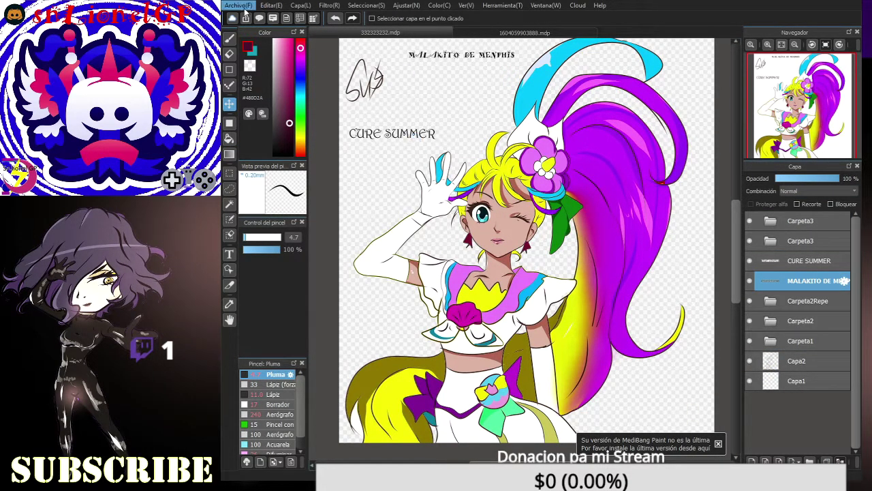